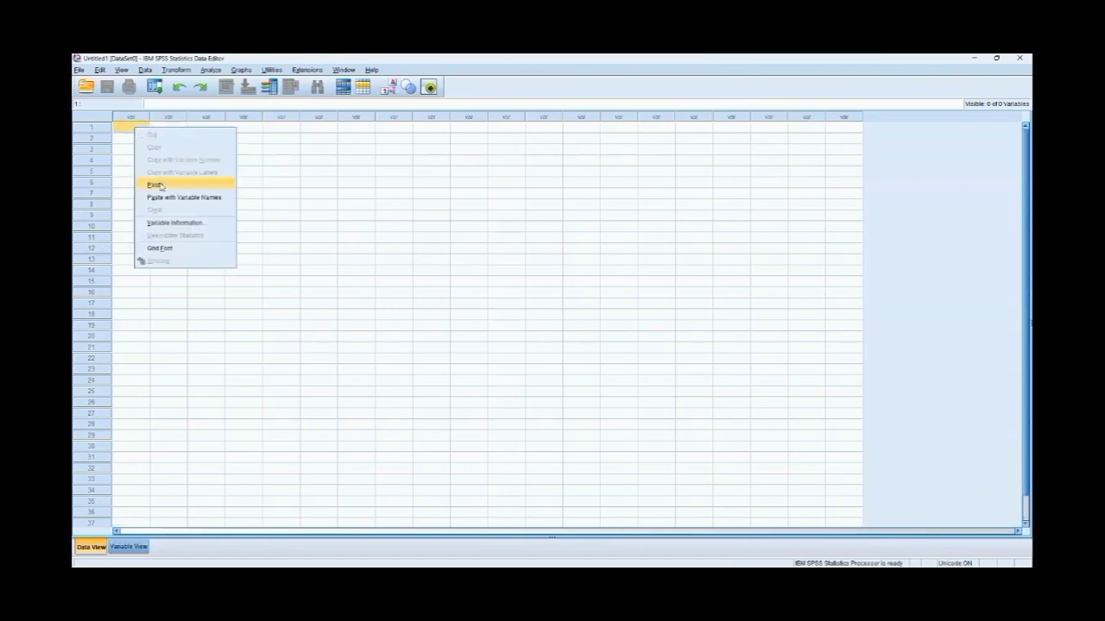
- Paste the copied dataset into the empty data sheet and rename the first variable NoSampel
left_click(155, 184)
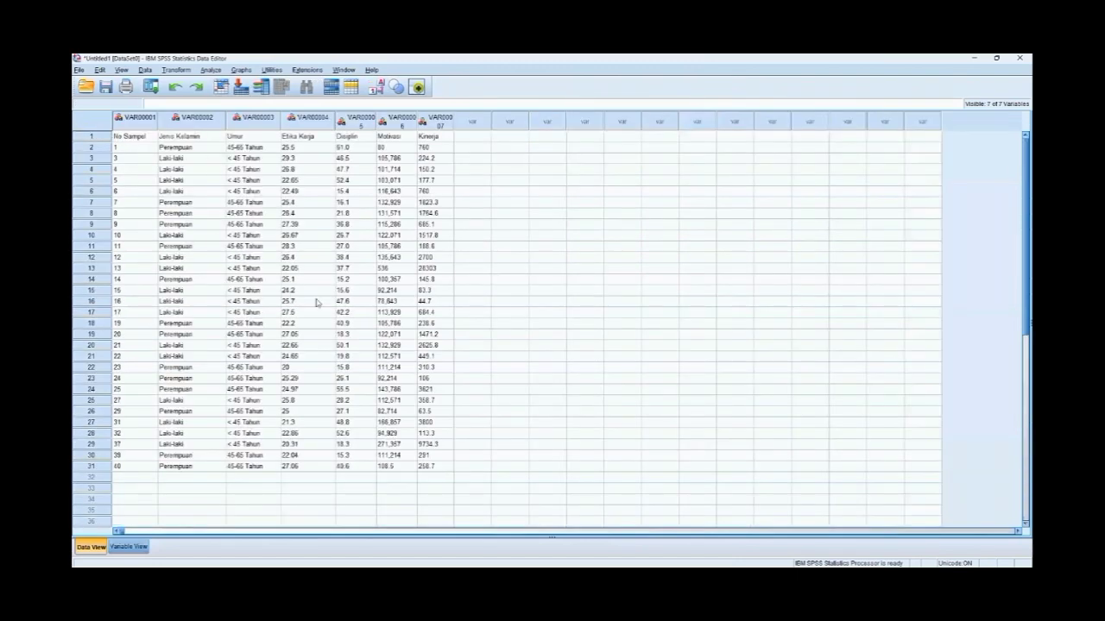
left_click(129, 547)
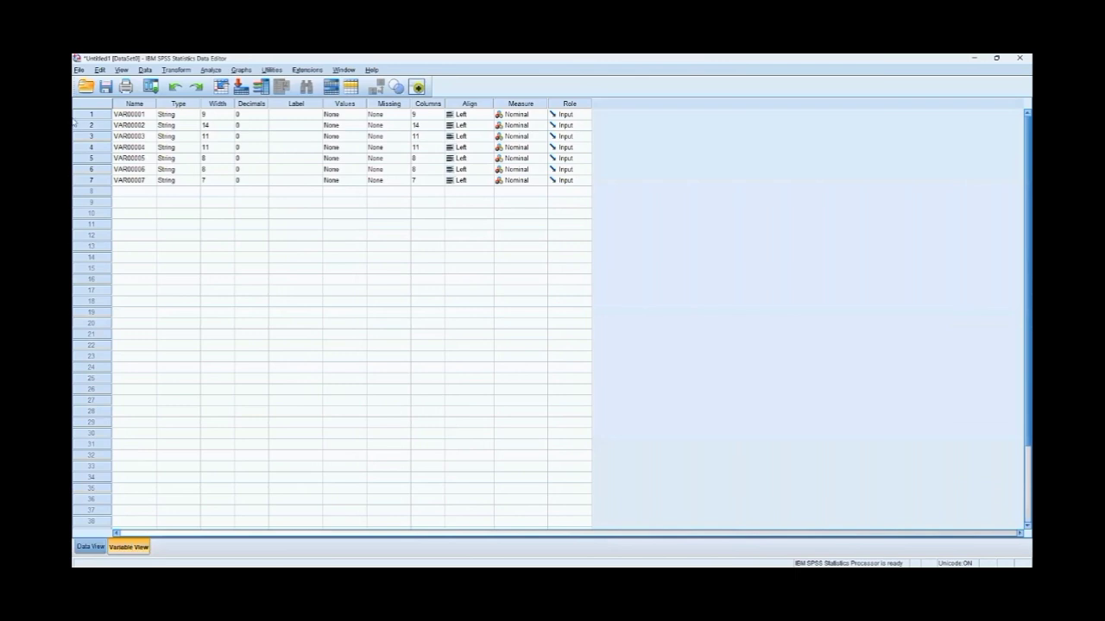
left_click(149, 117)
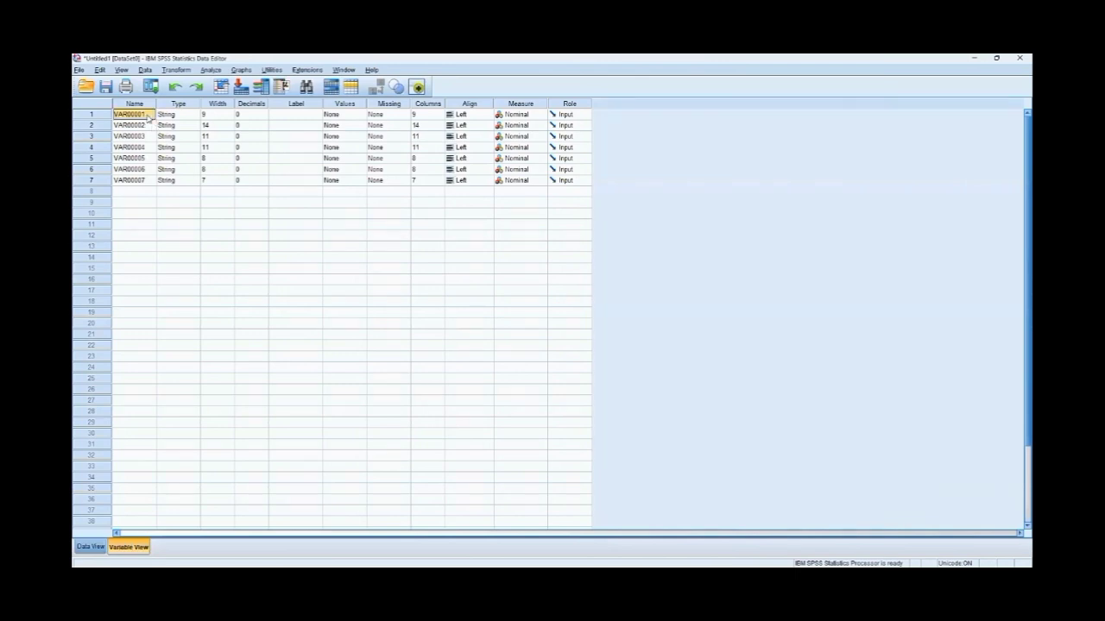
type("NoSampel")
key("Return")
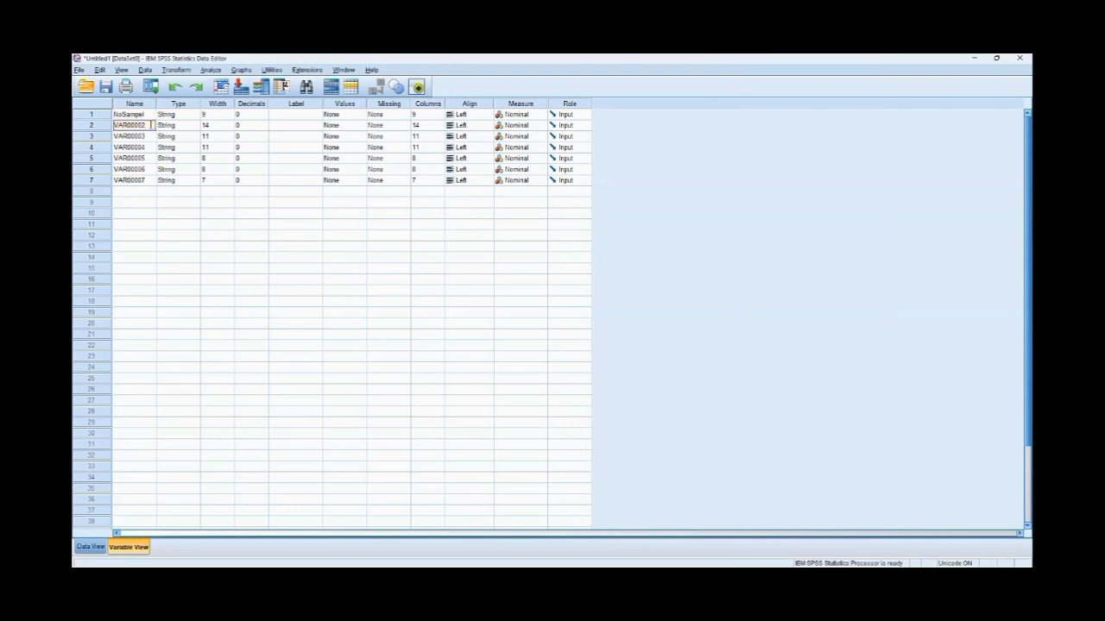
- Rename the second variable JenisKelamin and the third variable Umur
type("JenisKelamin")
key("Return")
type("U")
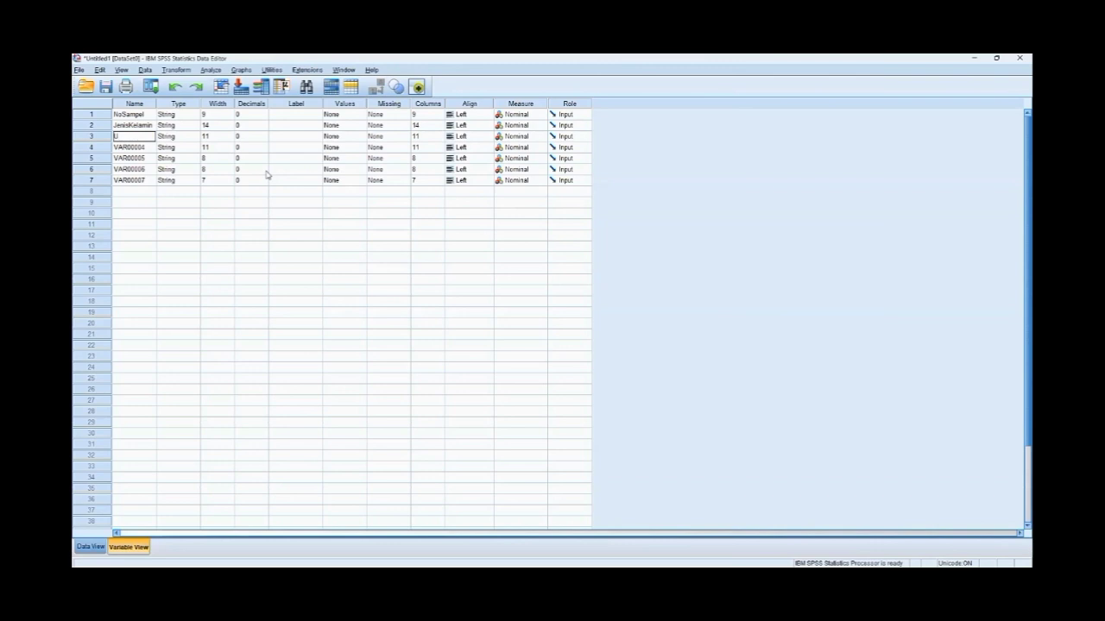
type("r")
key("BackSpace")
key("BackSpace")
key("BackSpace")
type("Umu")
- Rename the fourth variable EtikaKerja and the fifth variable Disiplin
left_click(147, 151)
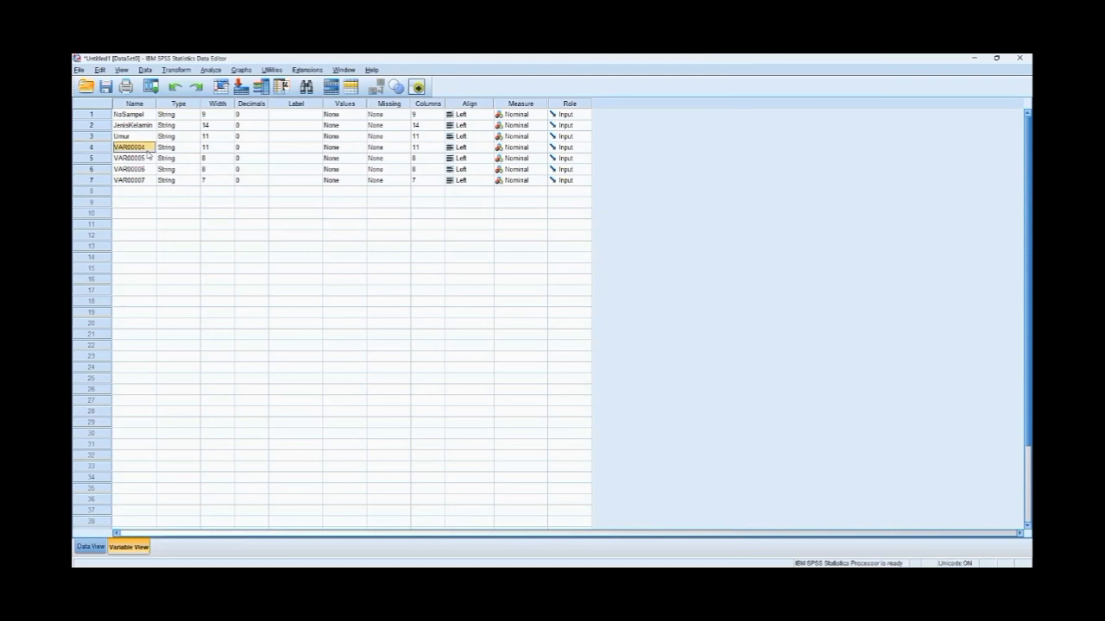
type("EtikaKerja")
left_click(143, 159)
type("Disiplin")
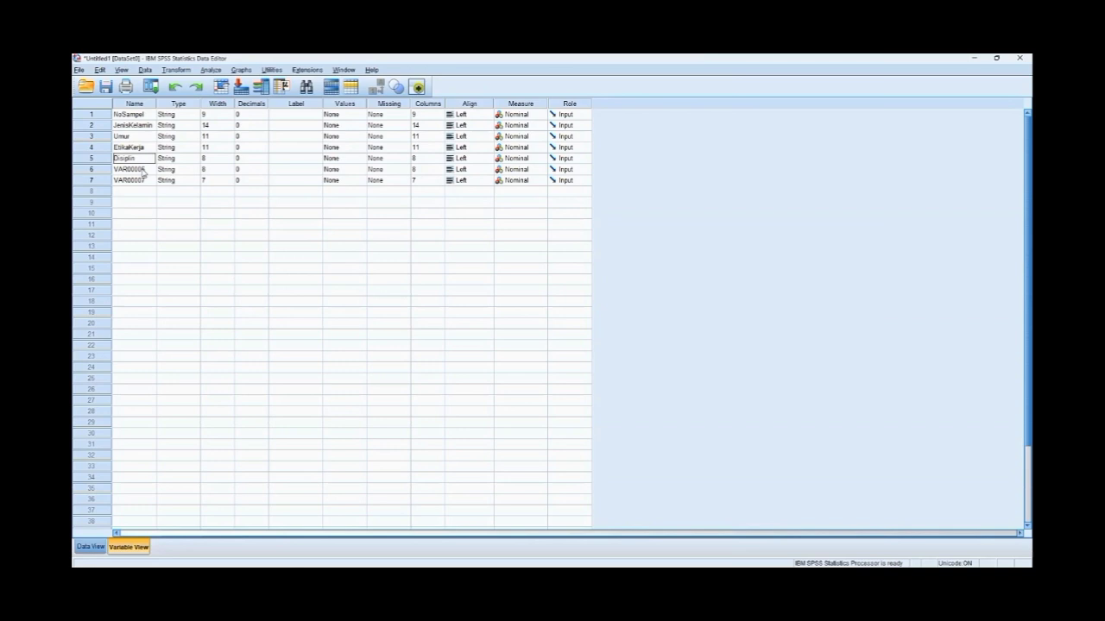
- Rename the sixth variable Motivasi and the seventh variable Kinerja
left_click(143, 169)
type("Mot")
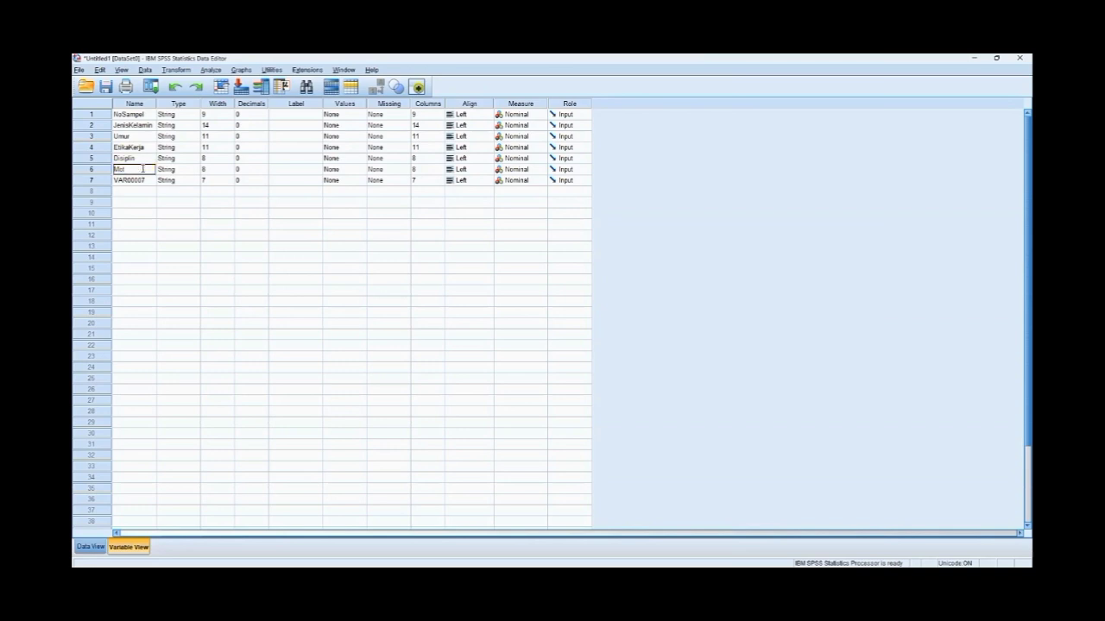
type("ivasi")
left_click(143, 180)
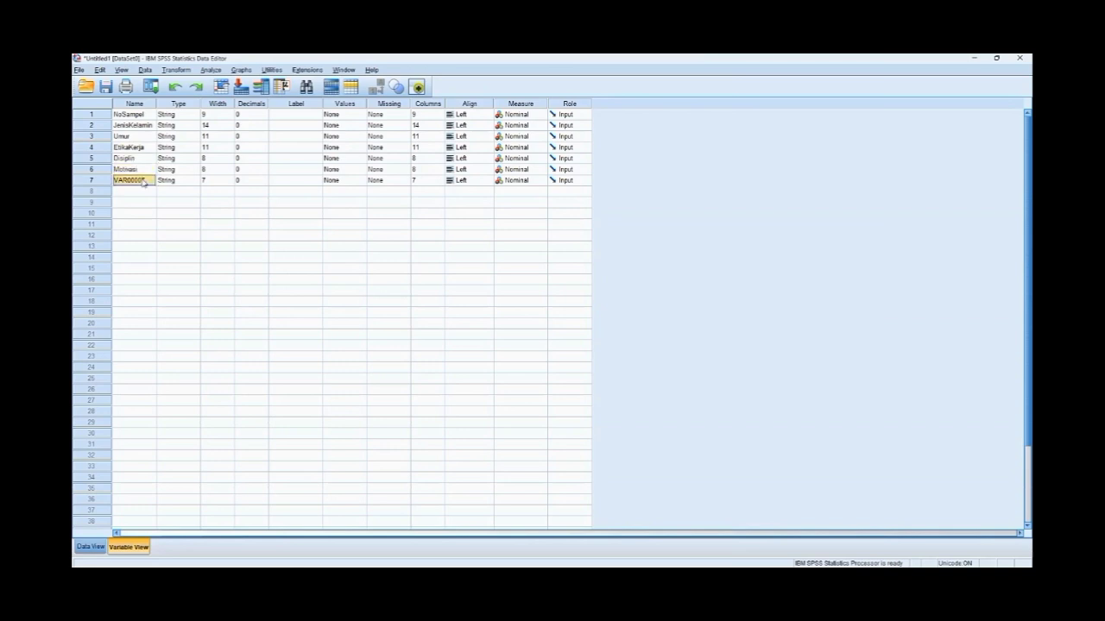
type("Kinerja")
- Change the variable type of NoSampel to Numeric
left_click(186, 116)
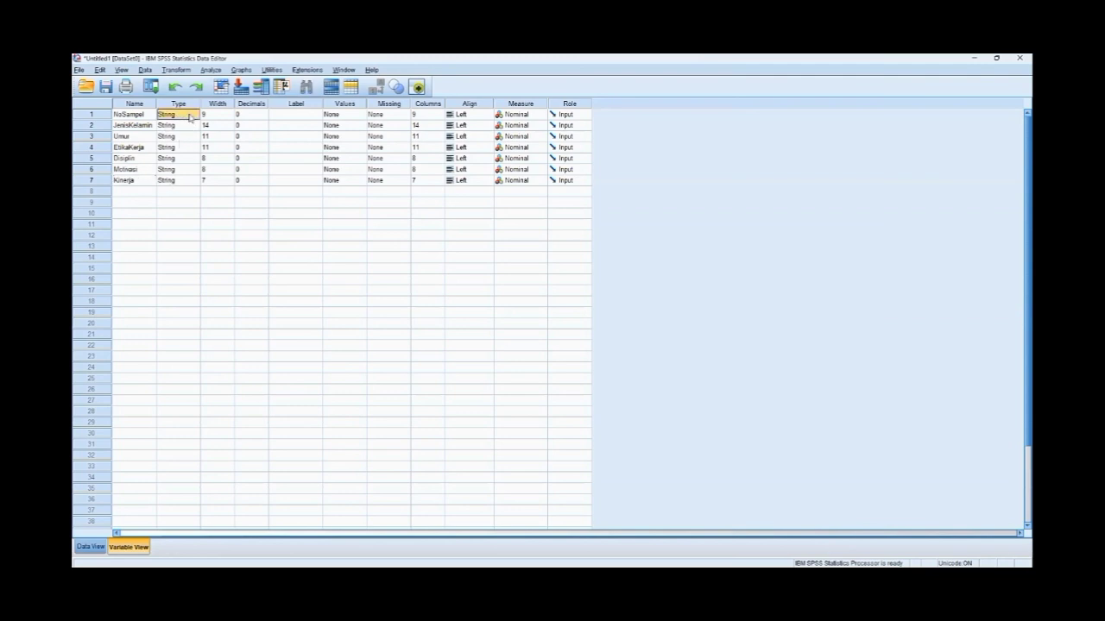
right_click(190, 117)
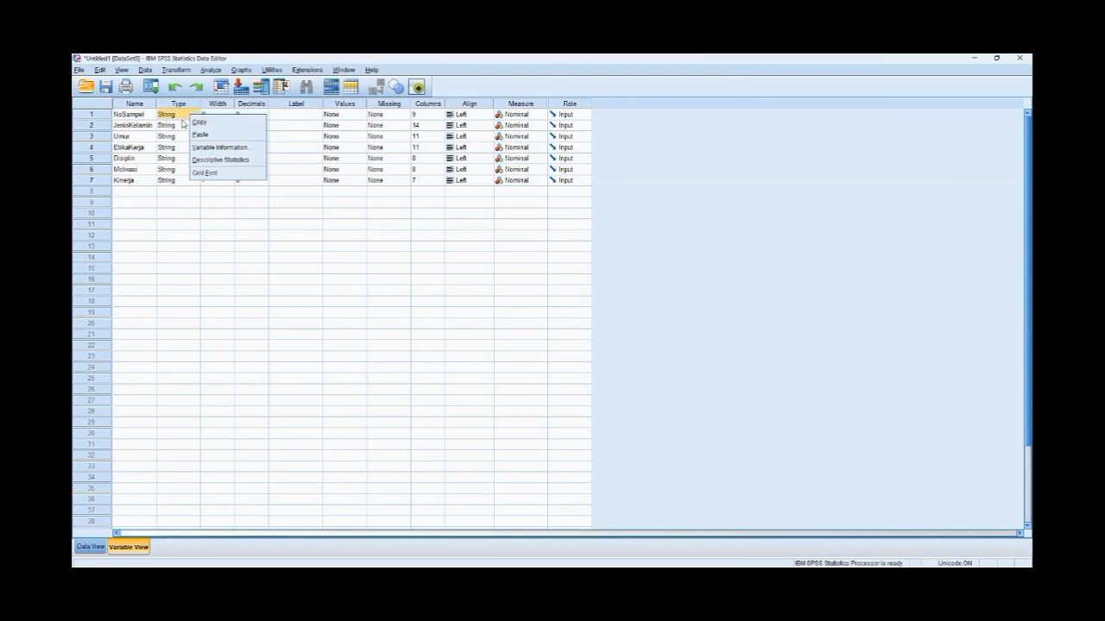
left_click(183, 118)
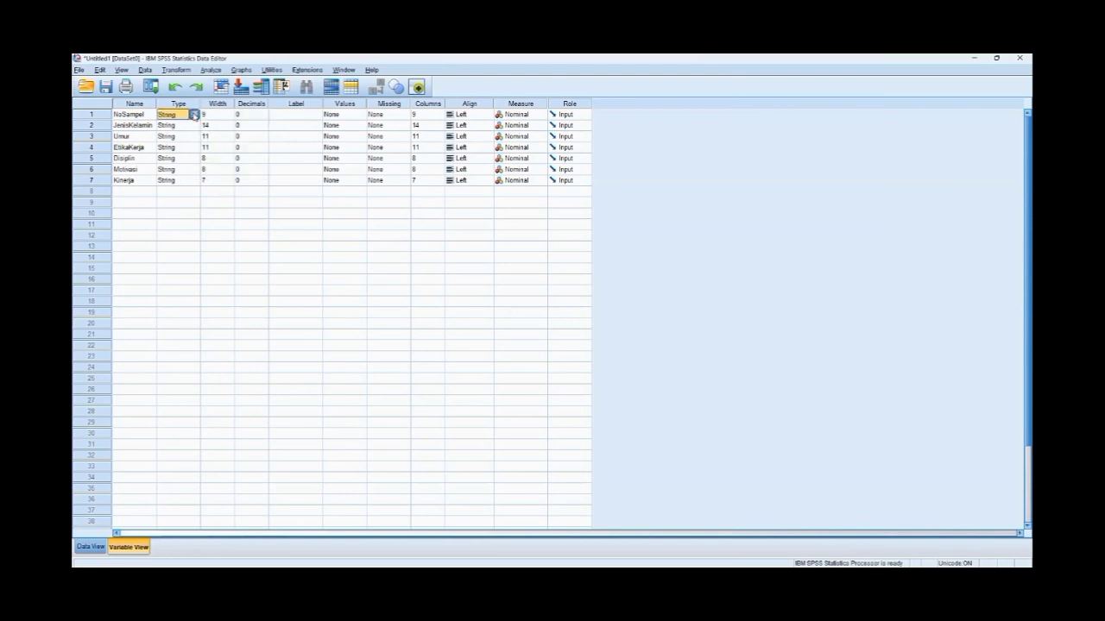
left_click(194, 115)
left_click(452, 250)
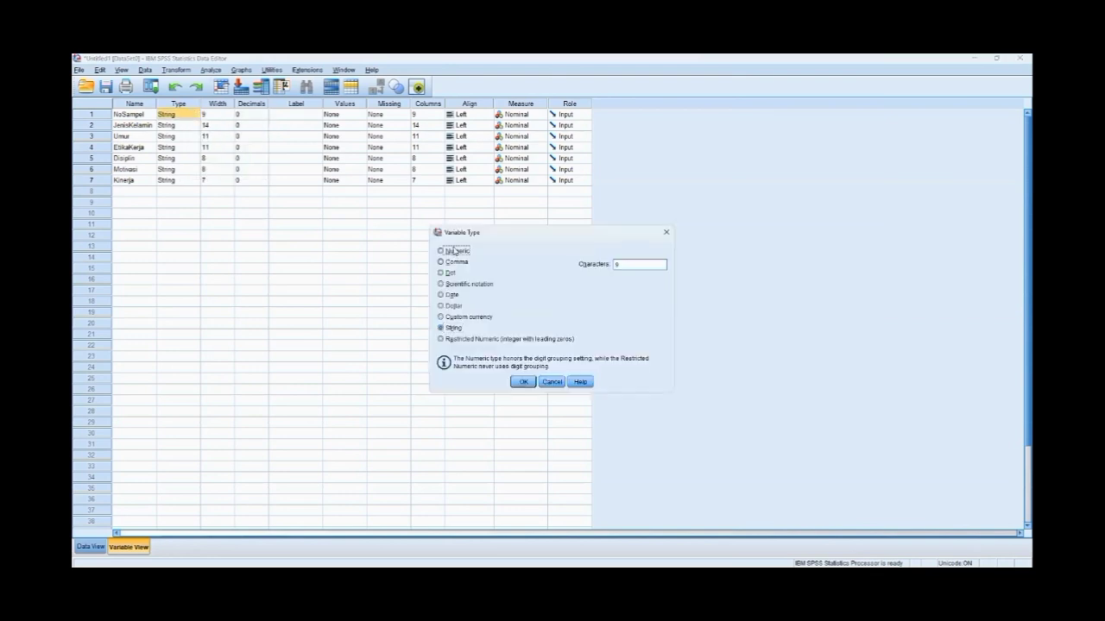
left_click(524, 383)
- Change the variable types of EtikaKerja and Disiplin to Numeric
left_click(178, 149)
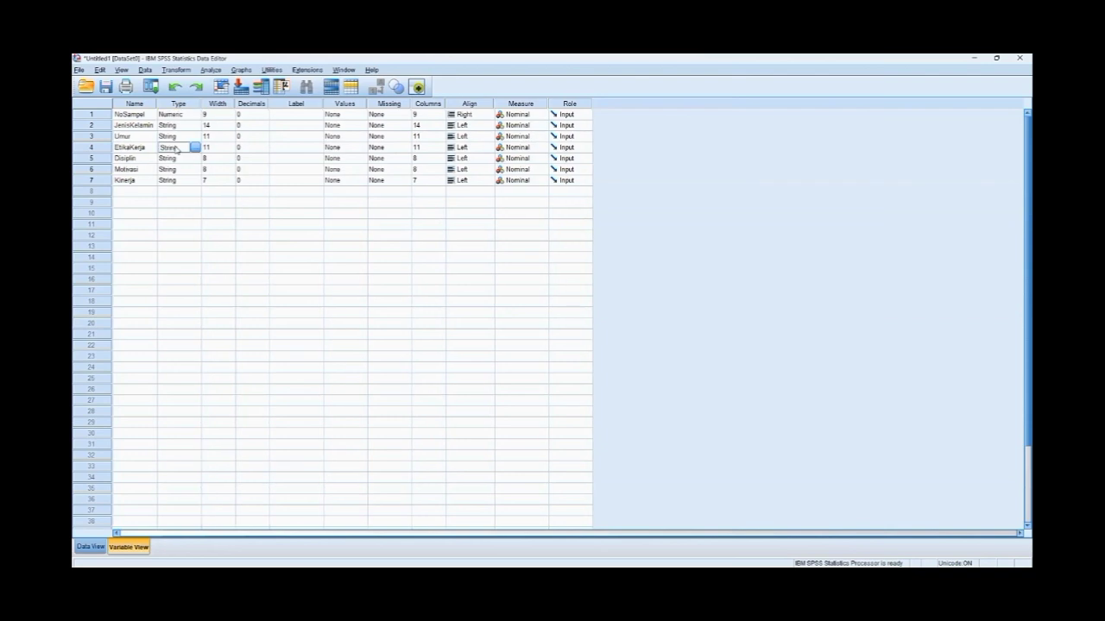
left_click(194, 148)
left_click(452, 250)
left_click(523, 381)
left_click(187, 161)
left_click(195, 158)
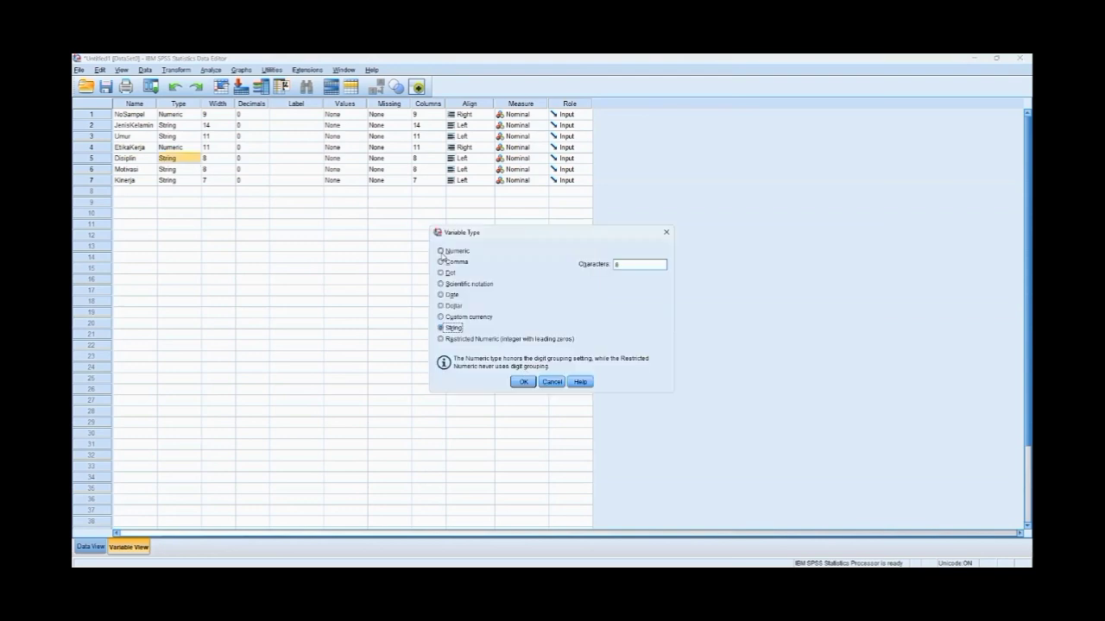
left_click(457, 251)
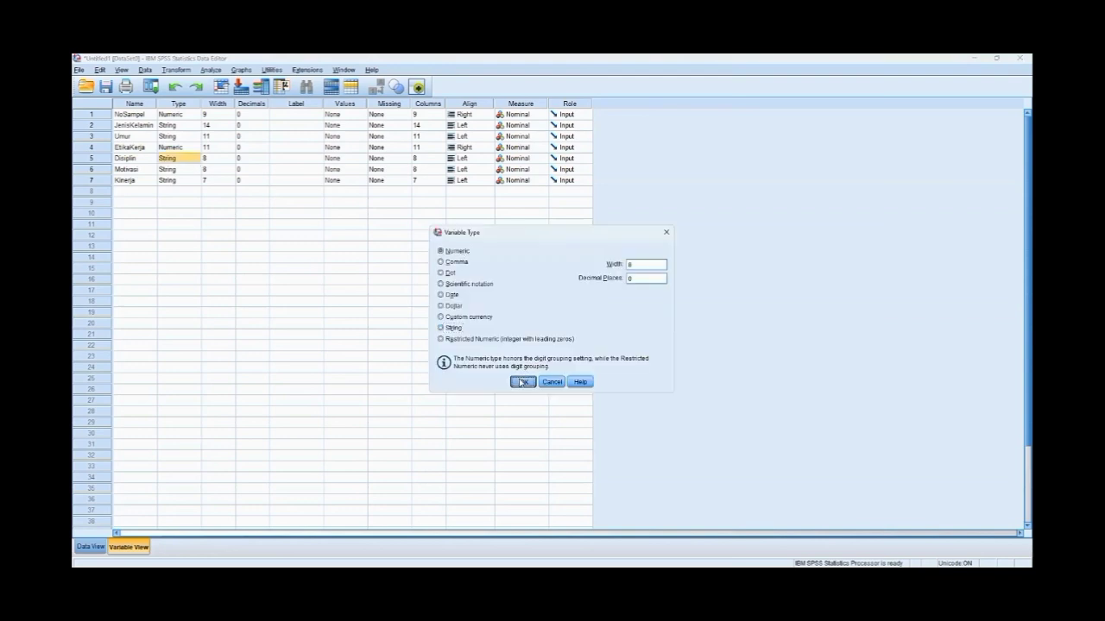
left_click(522, 382)
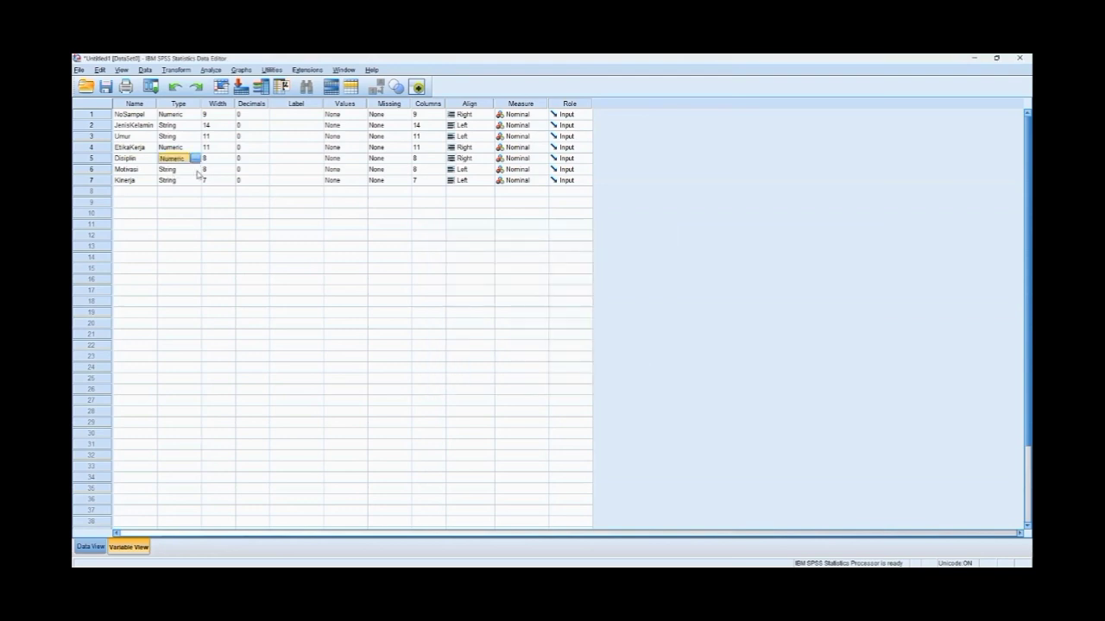
- Change the variable types of Motivasi and Kinerja to Numeric
double_click(196, 171)
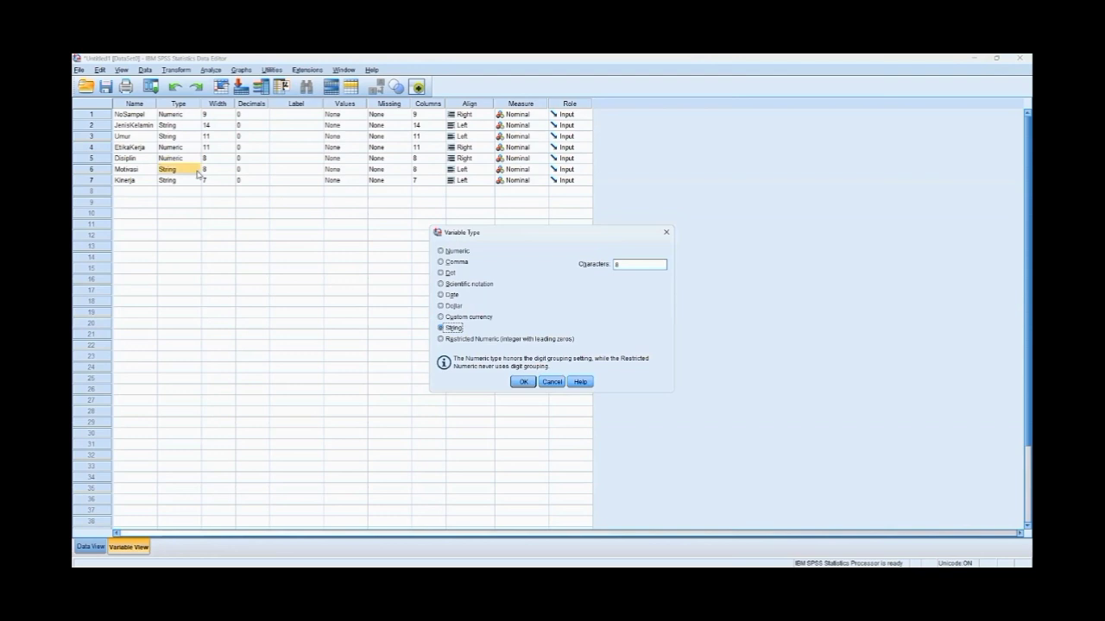
left_click(456, 251)
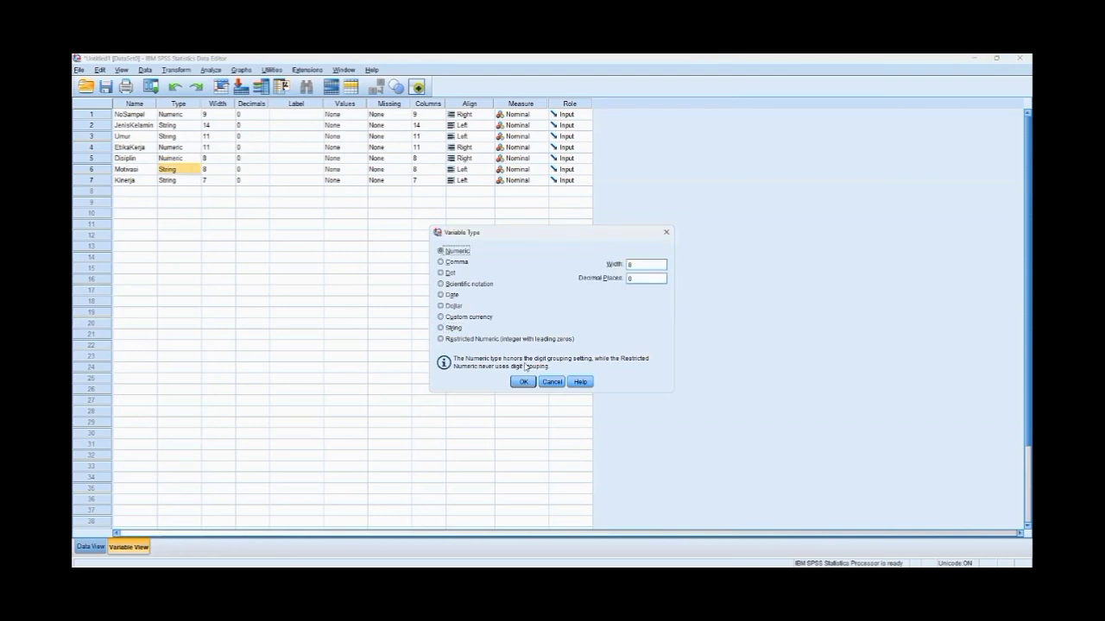
left_click(524, 382)
left_click(193, 181)
left_click(196, 181)
left_click(449, 251)
left_click(522, 383)
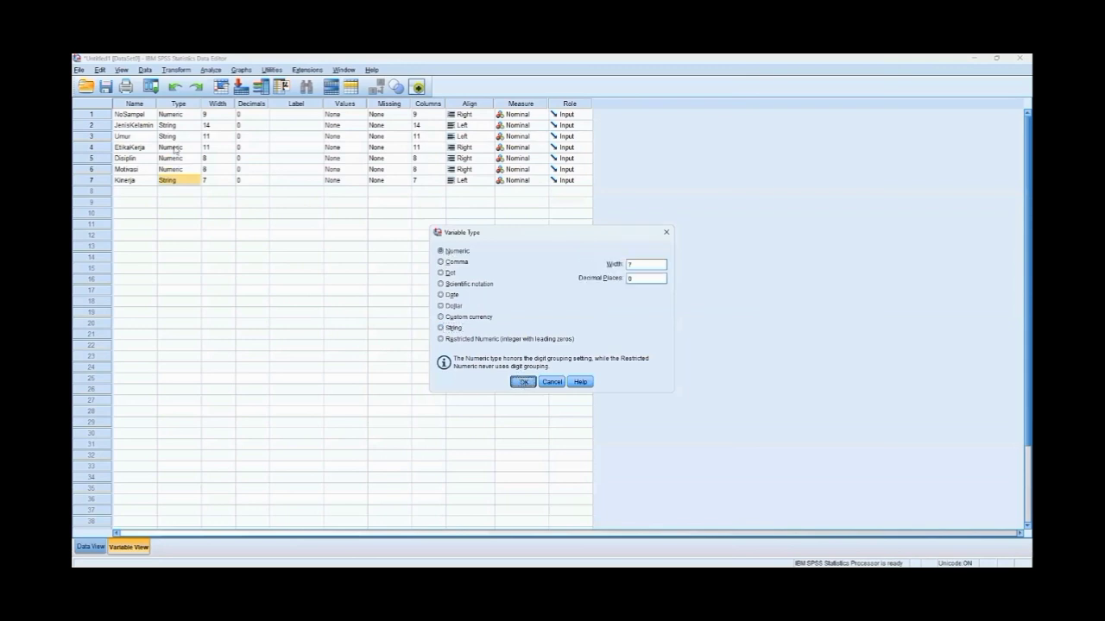
- Copy the names of all seven variables into their labels
left_click_drag(122, 114, 131, 179)
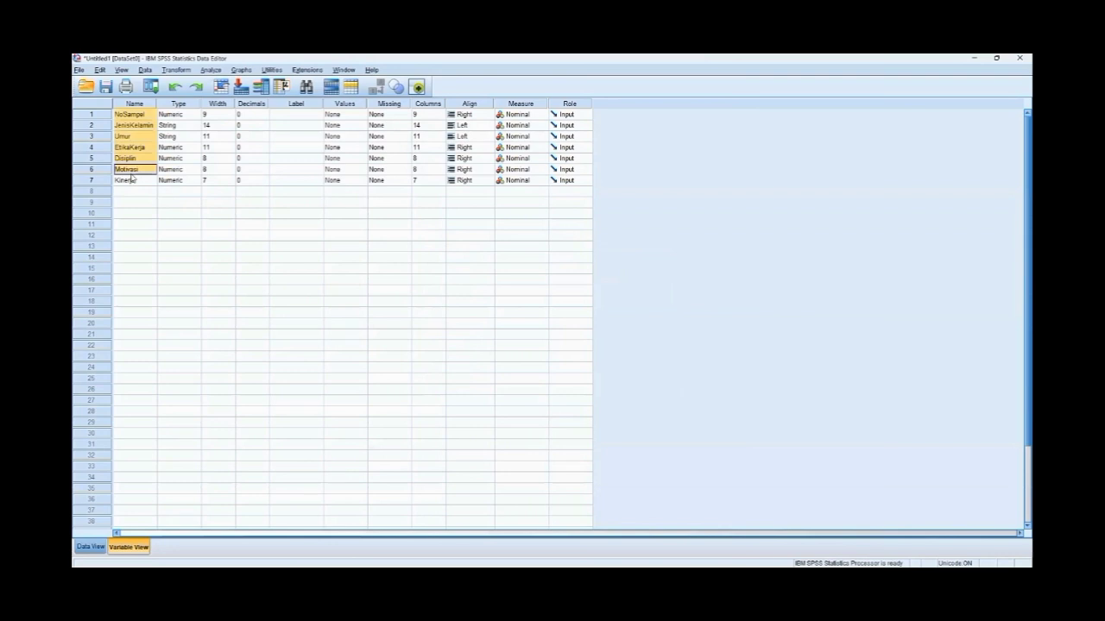
left_click_drag(135, 118, 141, 181)
key("ctrl+c")
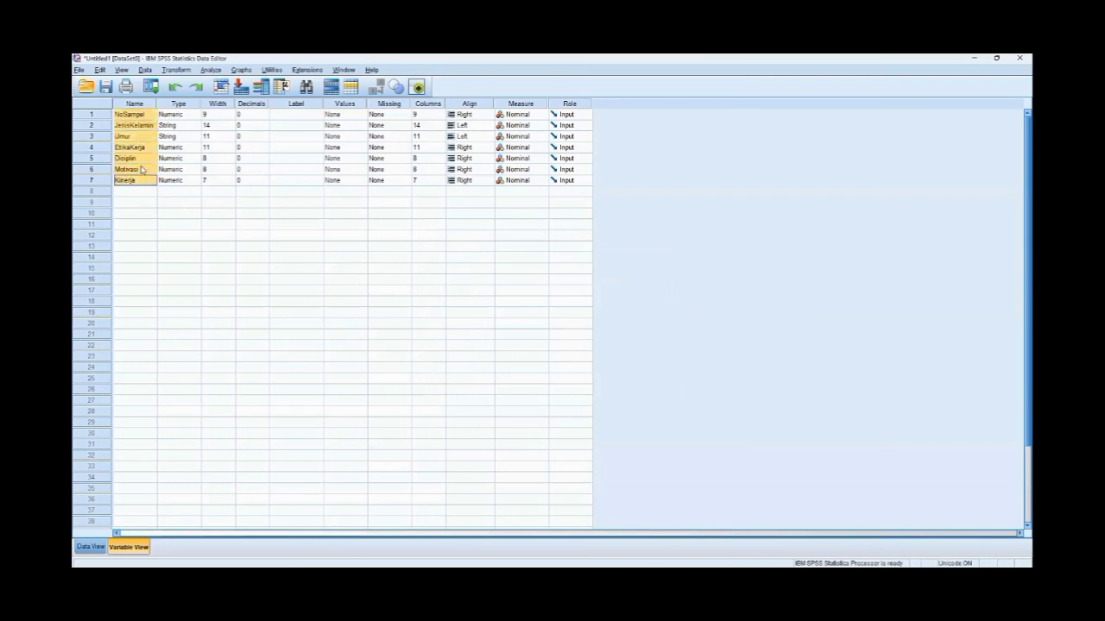
left_click(305, 114)
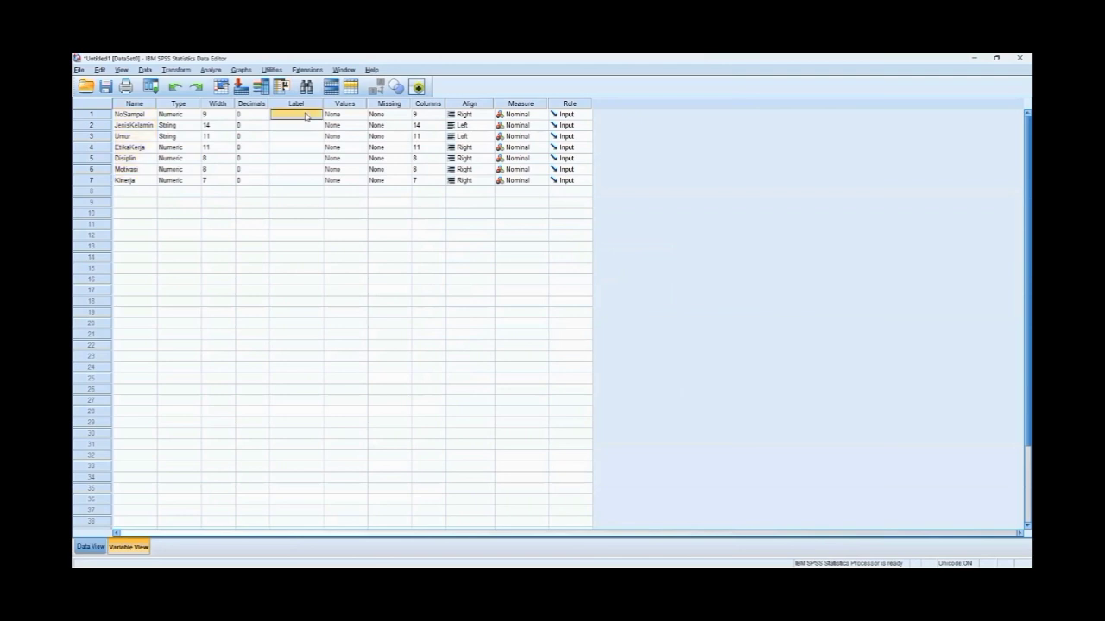
left_click_drag(307, 123, 307, 182)
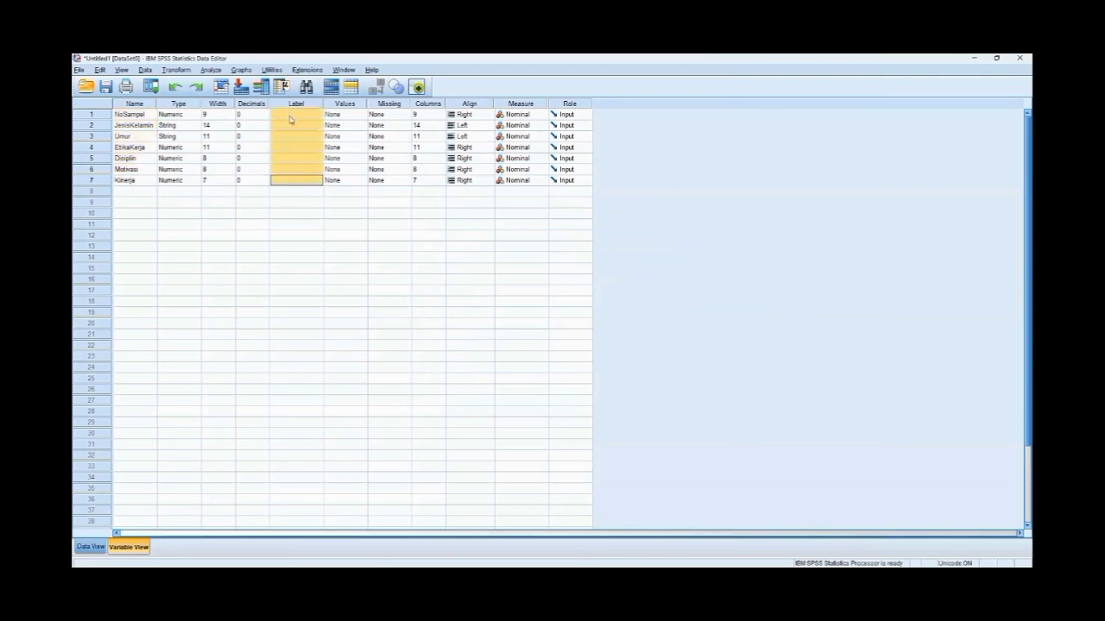
key("ctrl+v")
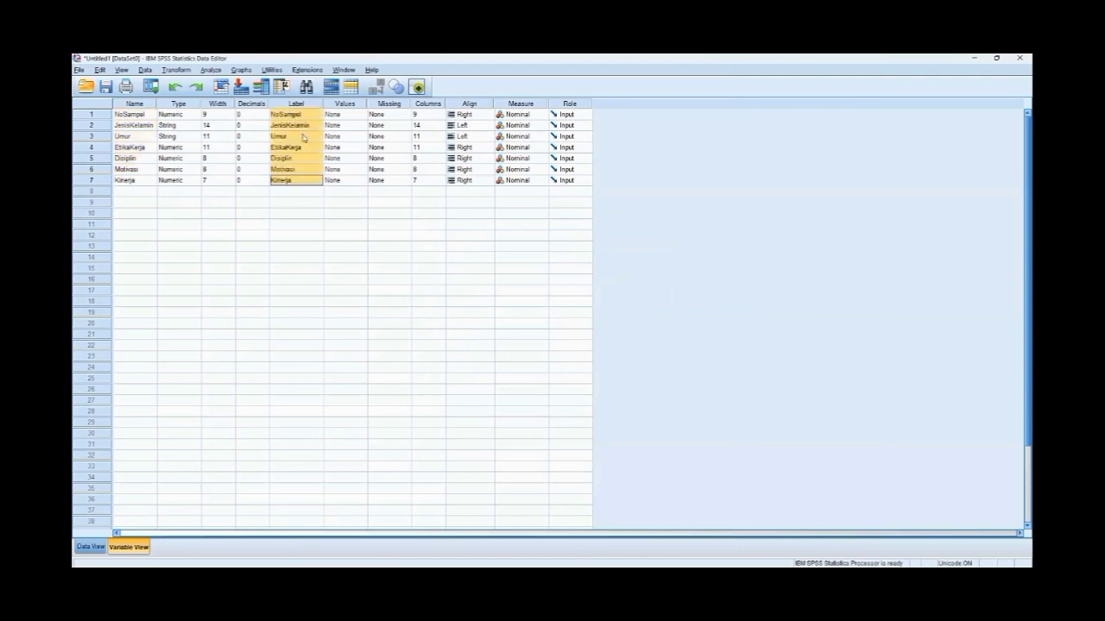
- Set the measurement level of NoSampel, EtikaKerja, Disiplin, Motivasi and Kinerja to Scale
left_click(518, 114)
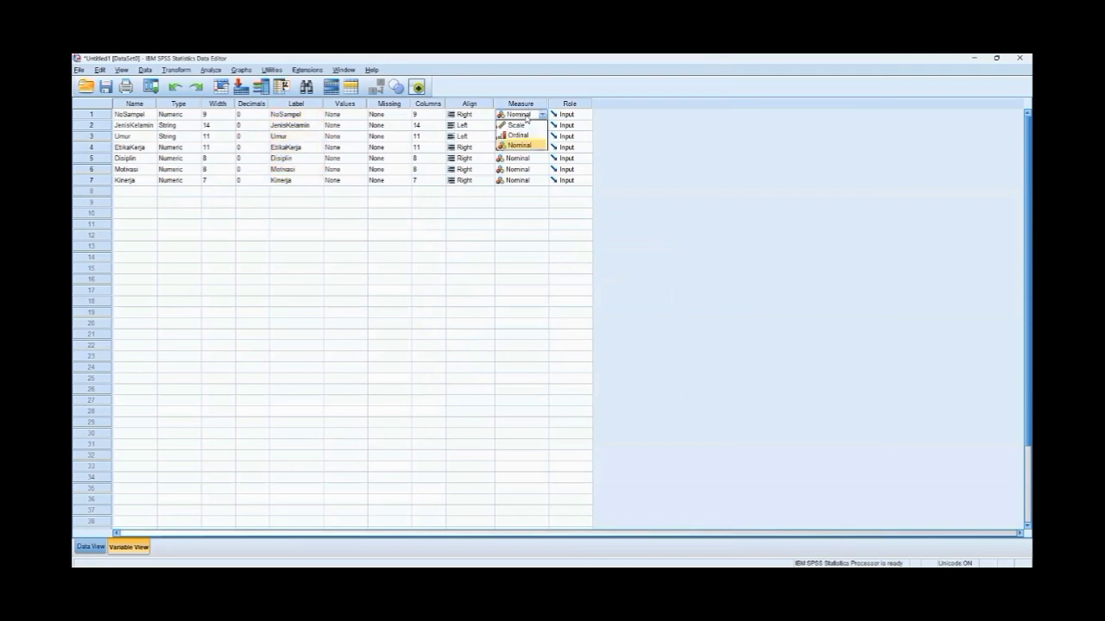
left_click(522, 126)
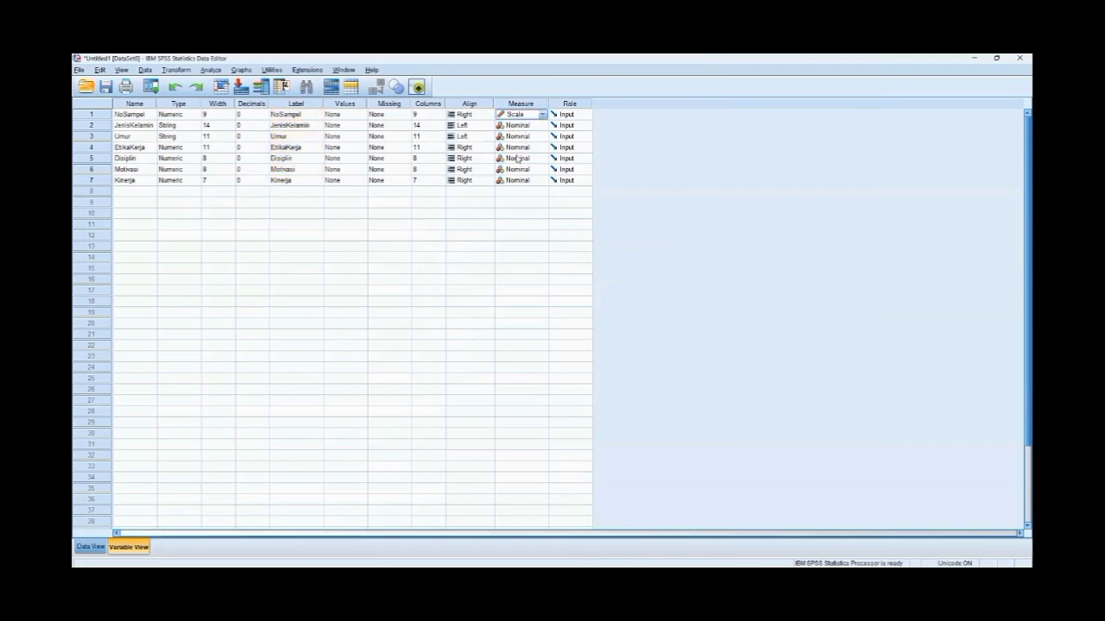
left_click(519, 148)
left_click(516, 159)
left_click(518, 159)
left_click(518, 170)
left_click(519, 170)
left_click(517, 180)
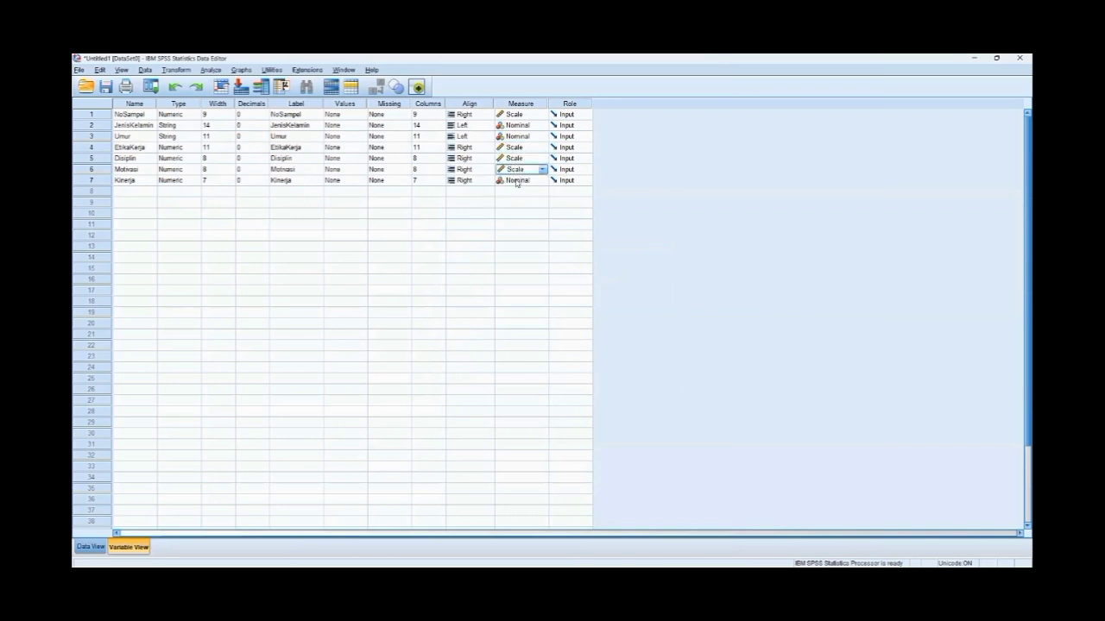
left_click(517, 181)
left_click(516, 190)
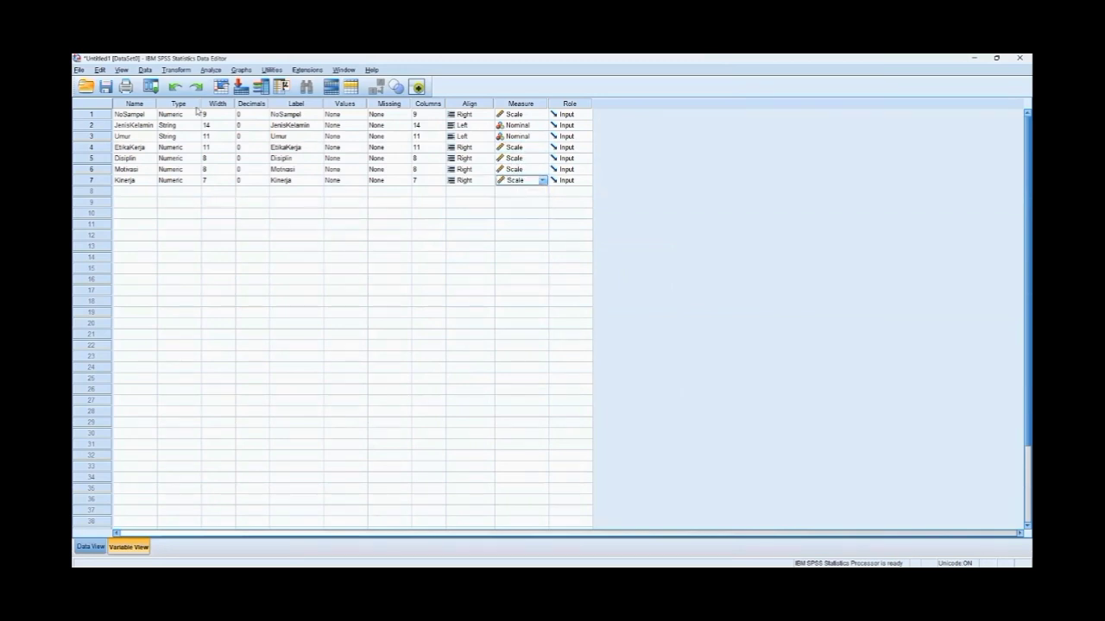
- Set up a Crosstabs analysis with Jenis Kelamin as the row variable and Umur as the column variable
left_click(211, 69)
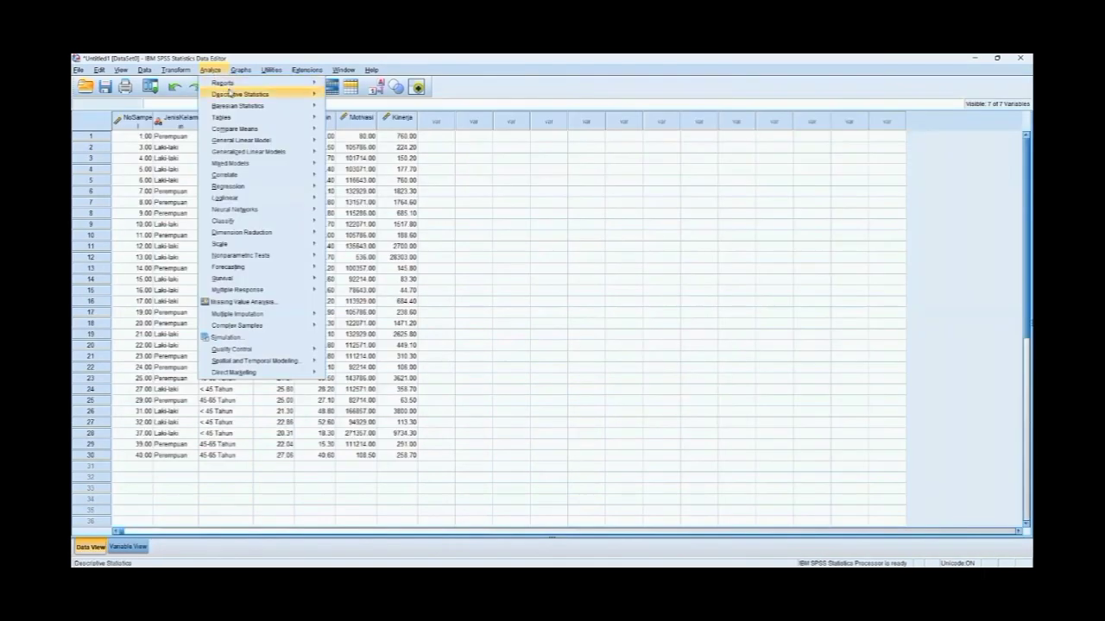
mouse_move(229, 92)
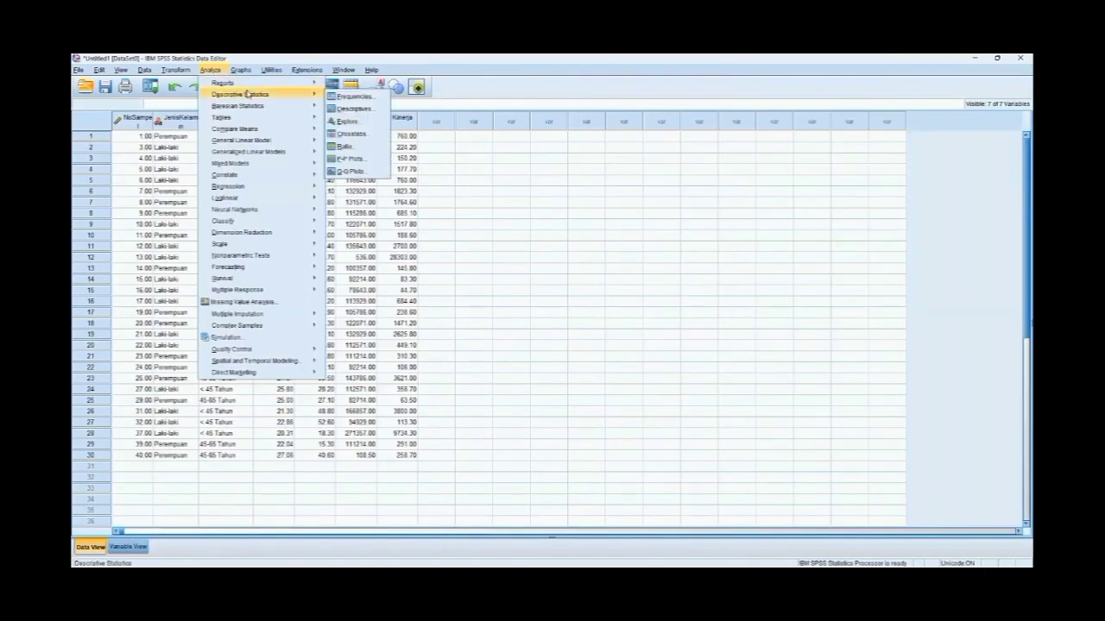
left_click(353, 134)
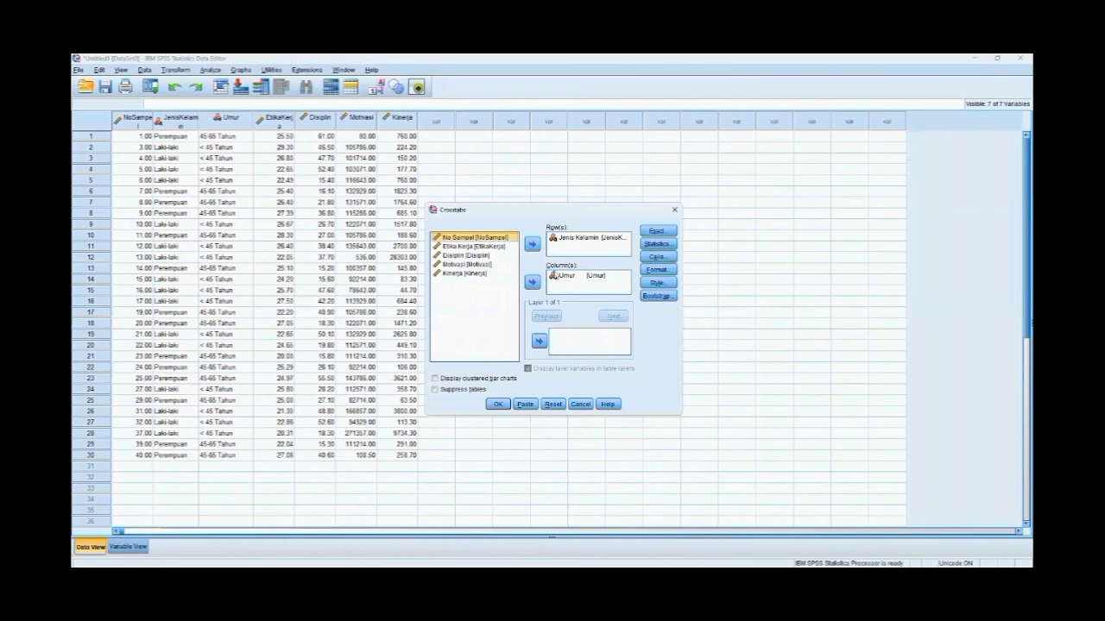
left_click(559, 242)
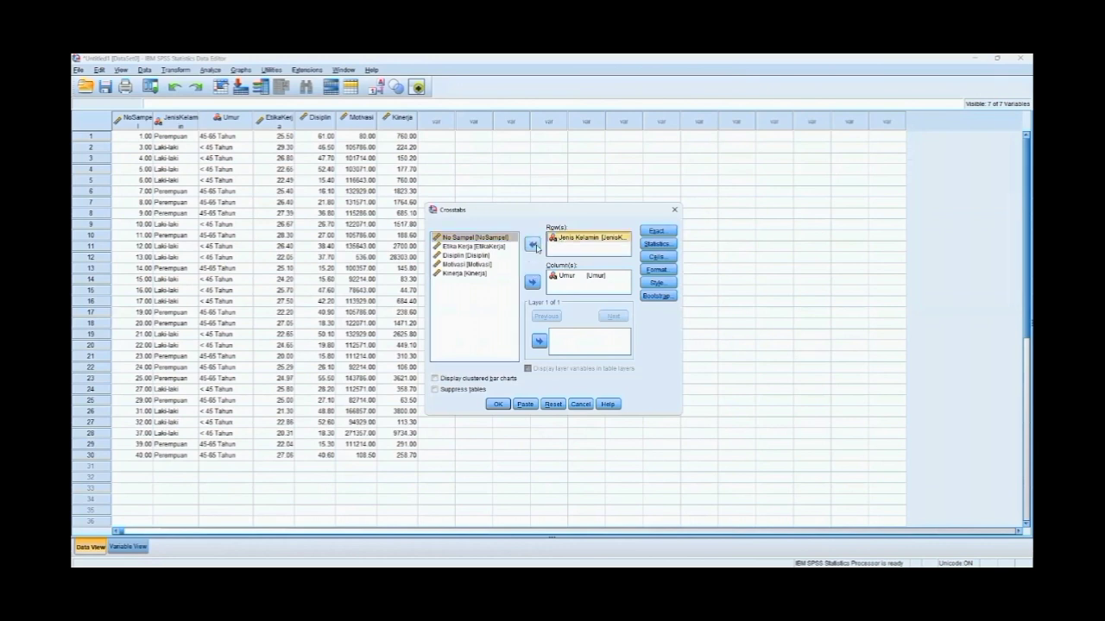
left_click(531, 245)
left_click(531, 245)
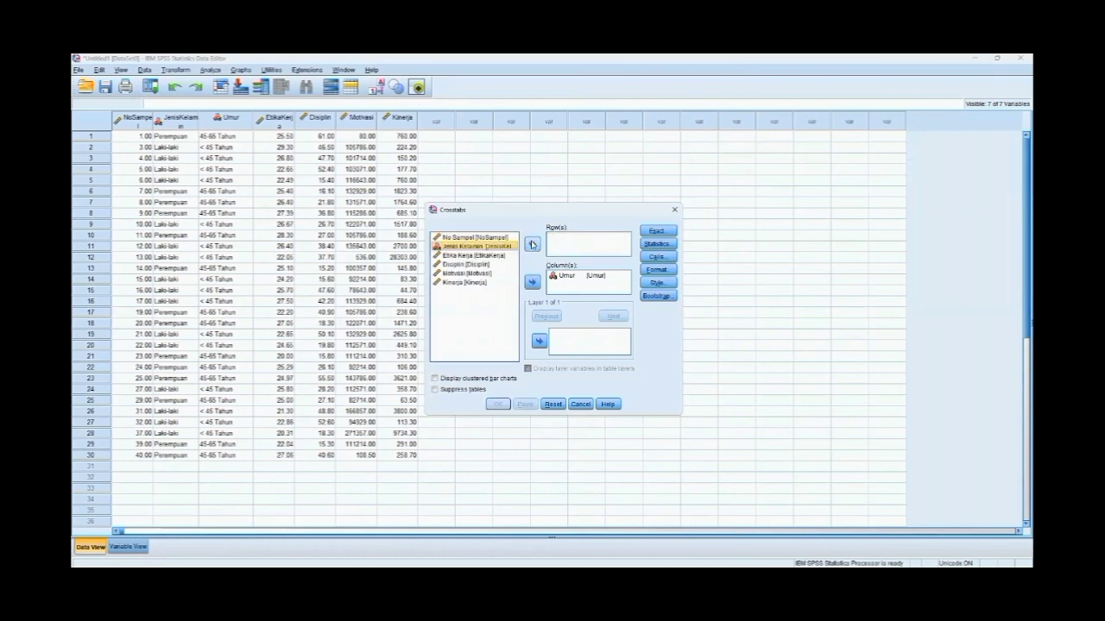
- Include the Chi-square test in the crosstab statistics
left_click(655, 245)
left_click(486, 247)
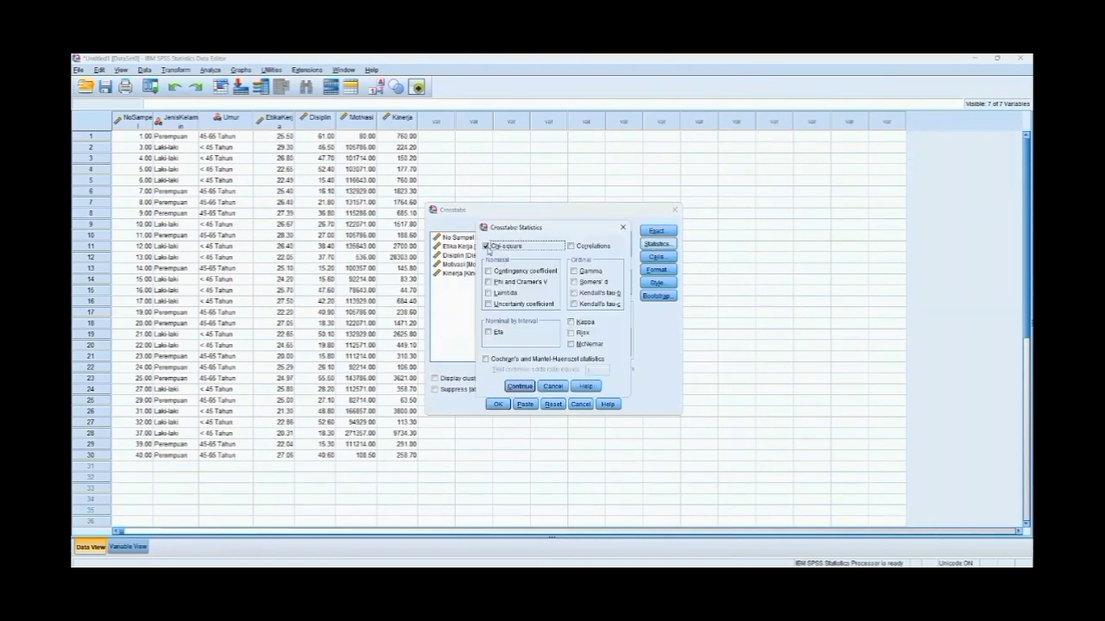
left_click(520, 386)
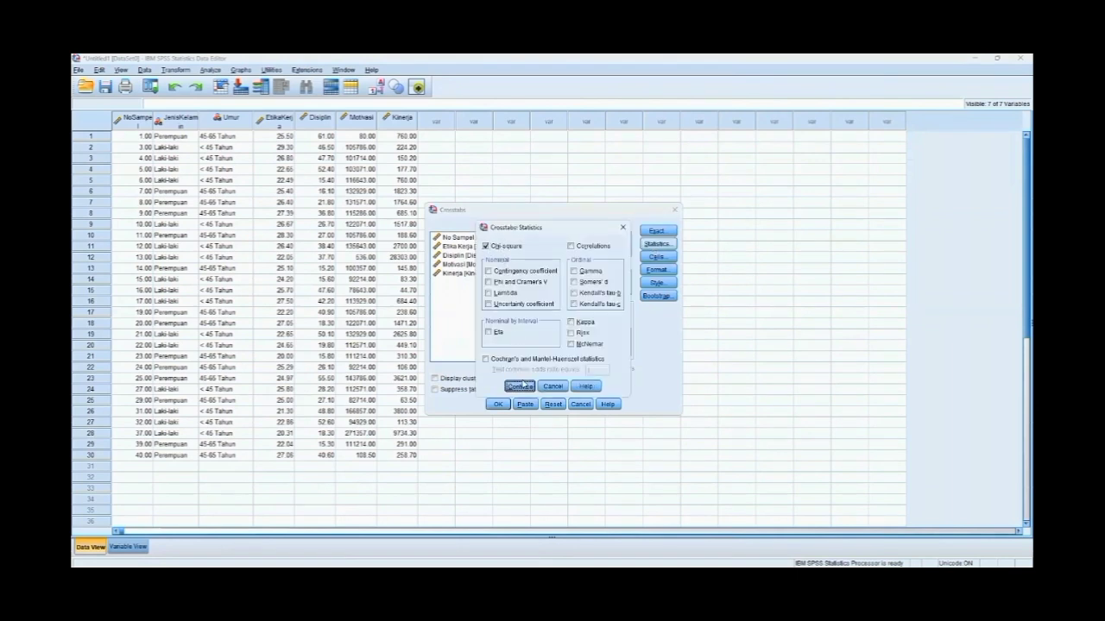
- Display both observed and expected counts in the crosstab cells and run the Crosstabs analysis
left_click(658, 259)
left_click(480, 257)
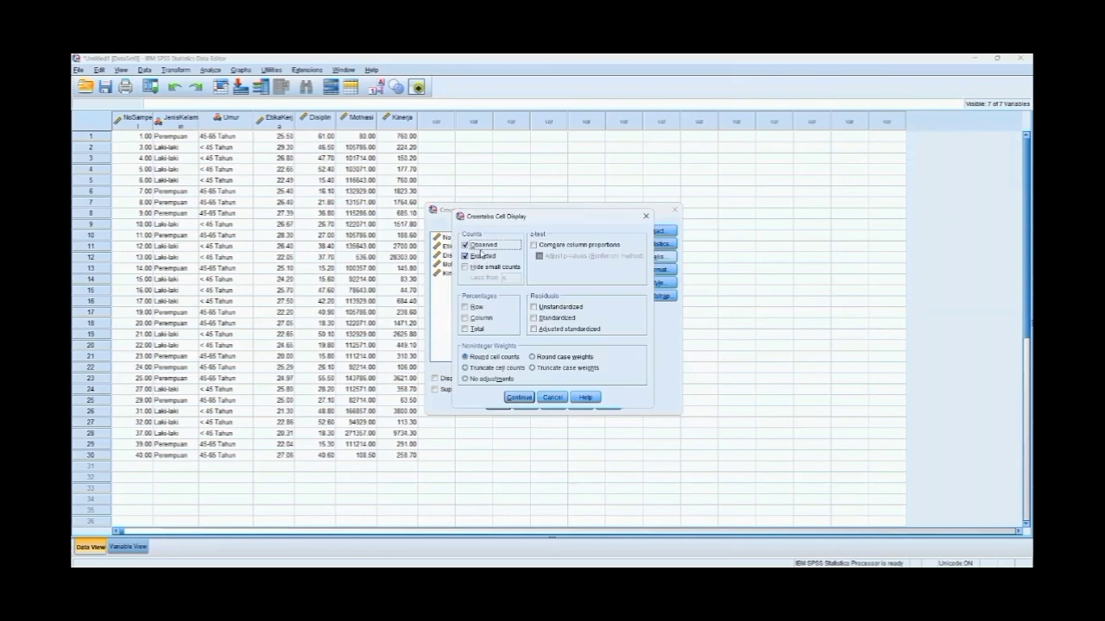
left_click(520, 397)
left_click(499, 403)
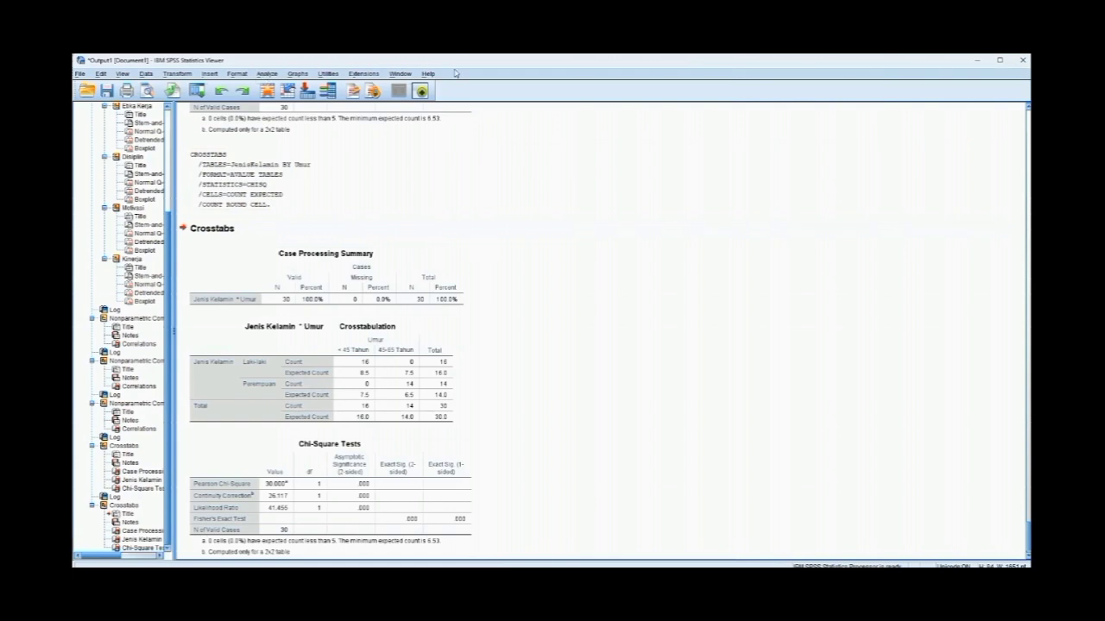
- Set up an Explore analysis with Etika Kerja, Disiplin, Motivasi and Kinerja as the dependent variables
left_click(268, 89)
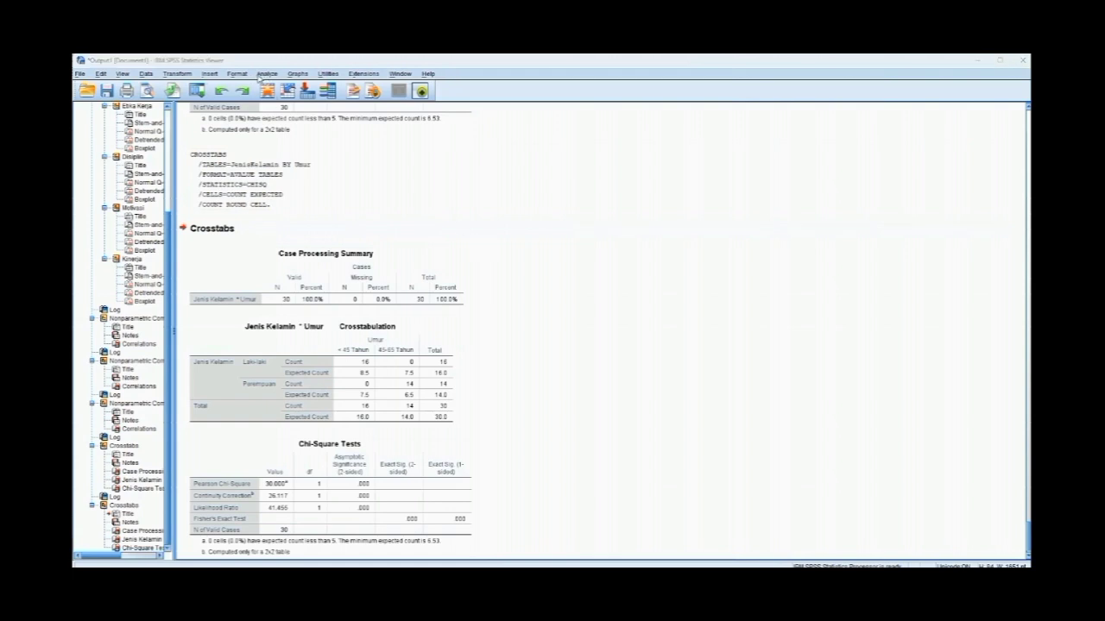
left_click(257, 76)
mouse_move(316, 263)
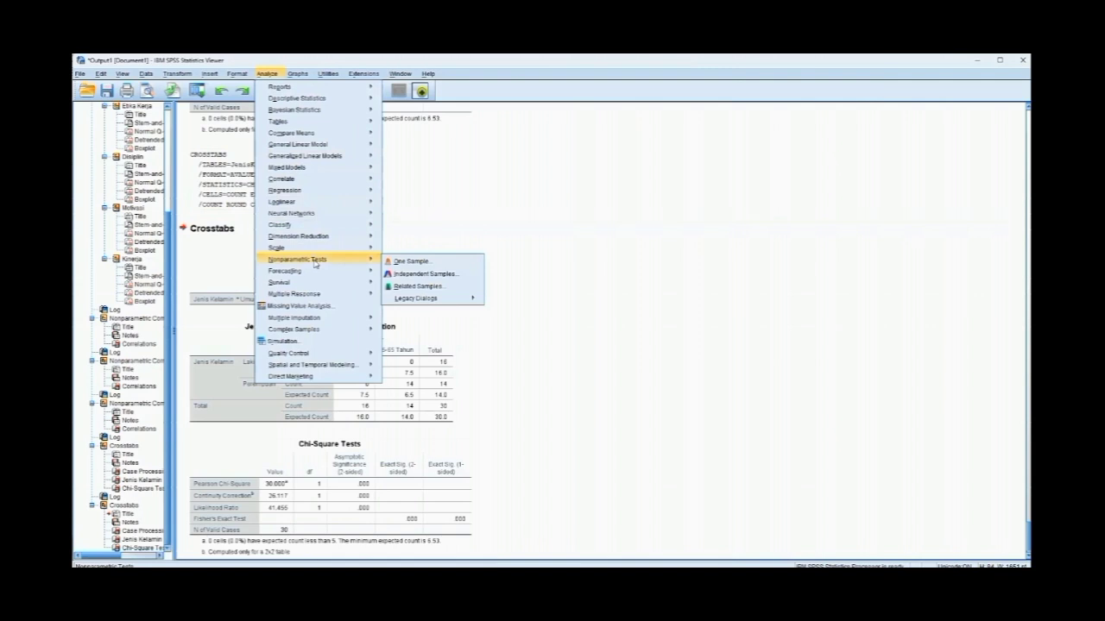
mouse_move(307, 169)
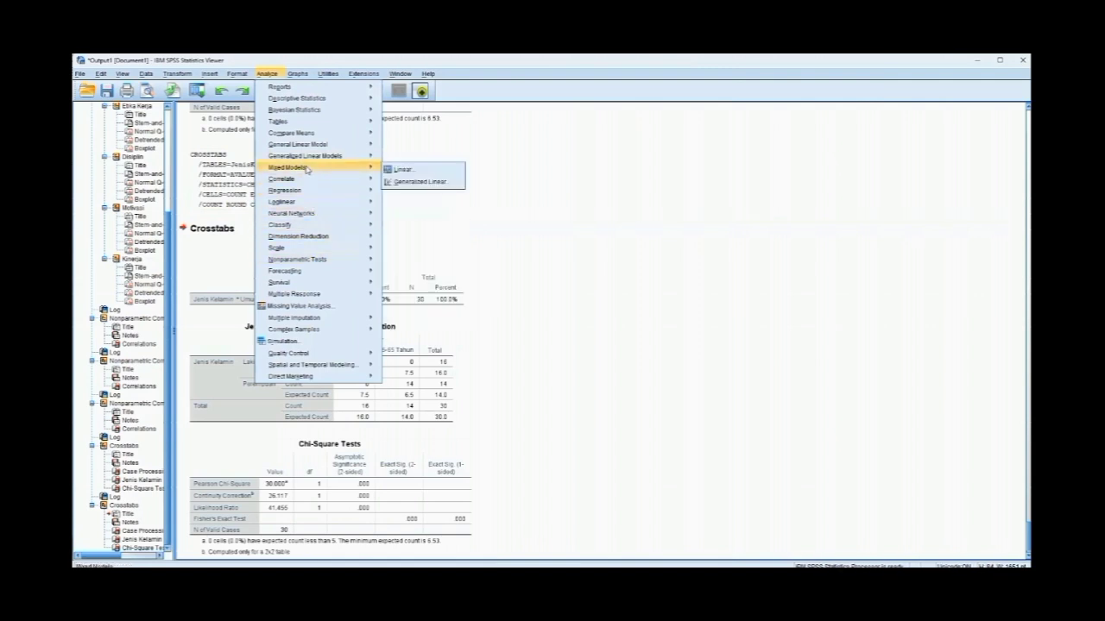
mouse_move(312, 100)
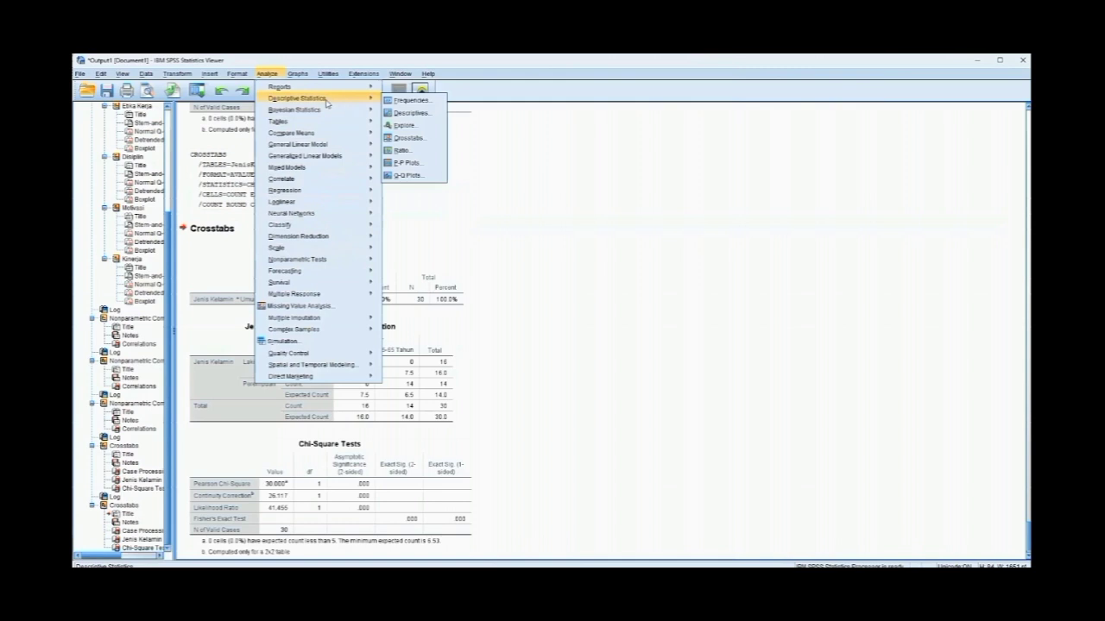
left_click(405, 127)
left_click(477, 290)
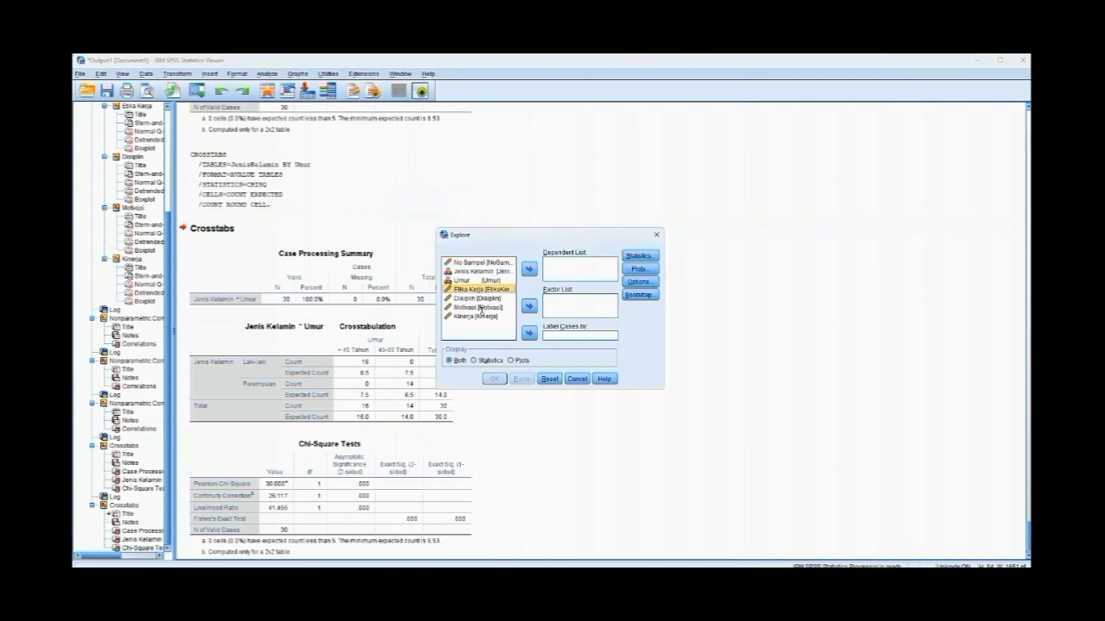
left_click(485, 316, "shift")
left_click(528, 270)
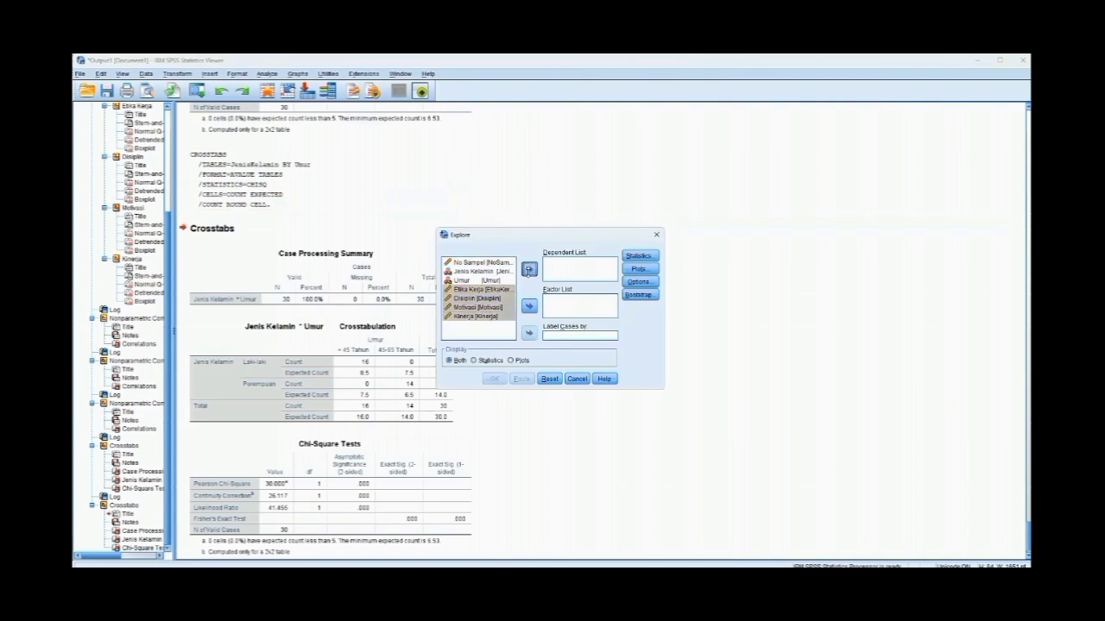
- Run the Explore analysis with normality plots and tests, and review the Tests of Normality table
left_click(643, 270)
left_click(485, 304)
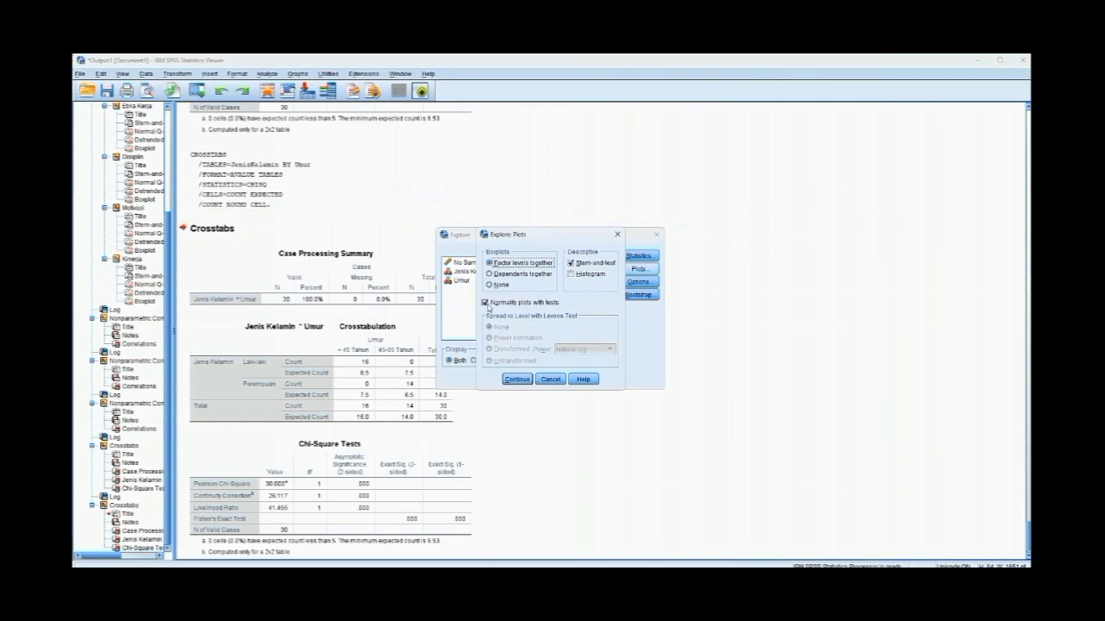
left_click(511, 380)
left_click(494, 380)
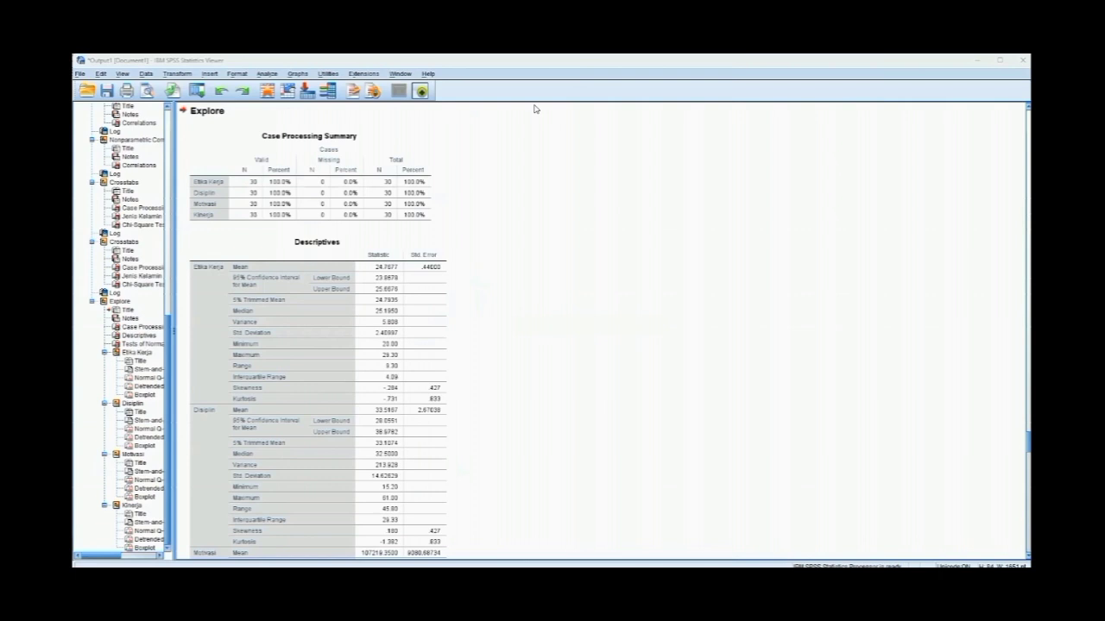
left_click(412, 317)
scroll(412, 316, "down", 10)
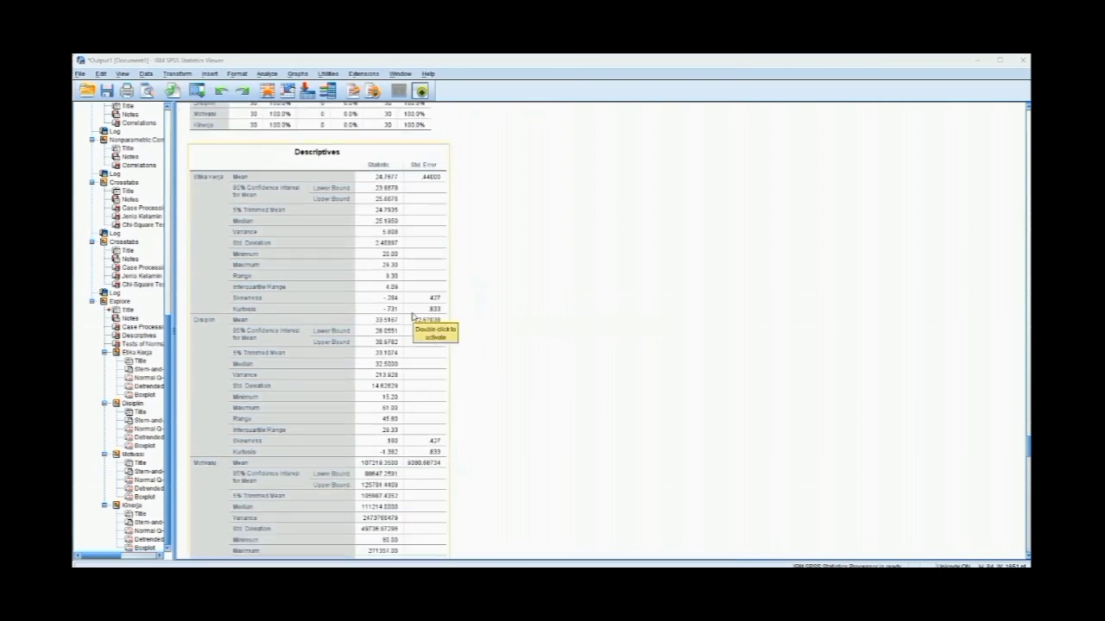
scroll(413, 324, "down", 3)
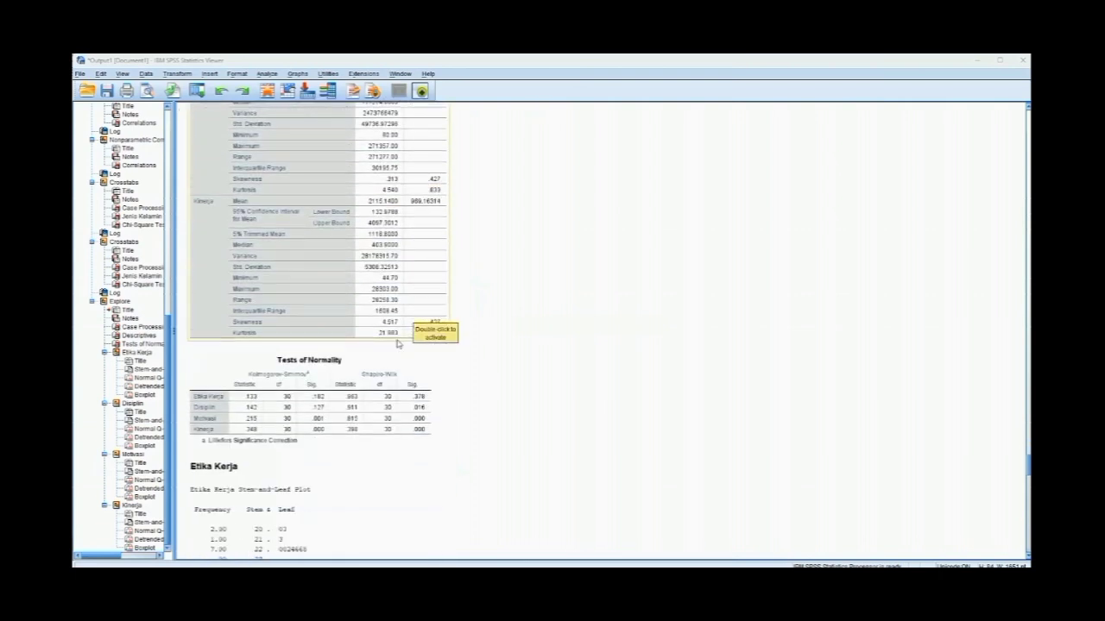
left_click(426, 366)
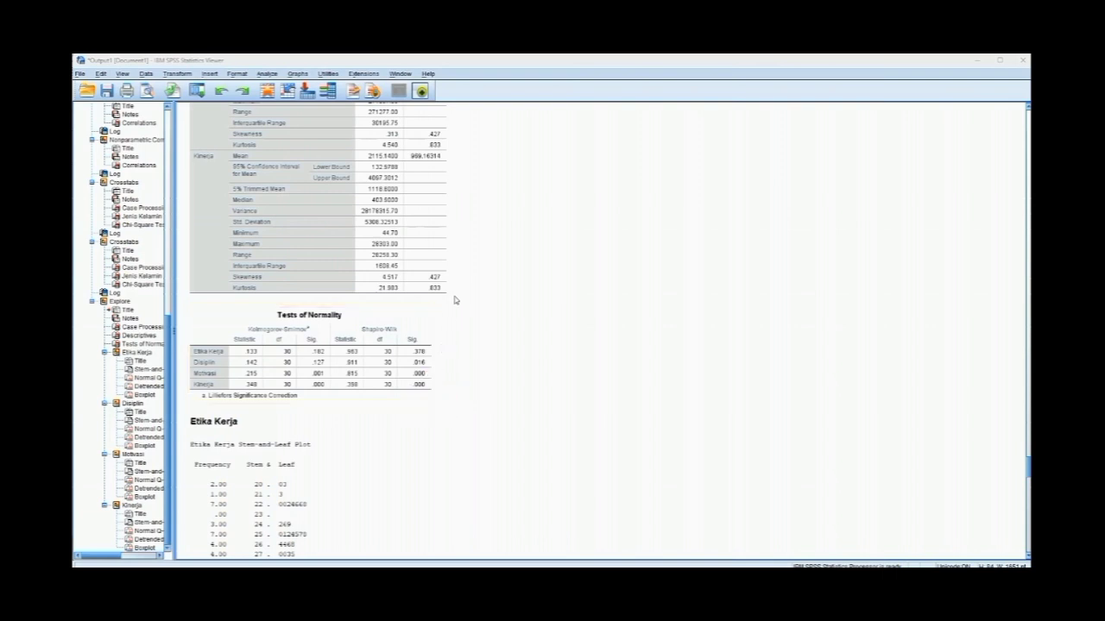
- Run a two-tailed Spearman bivariate correlation between Motivasi and Kinerja
left_click(267, 75)
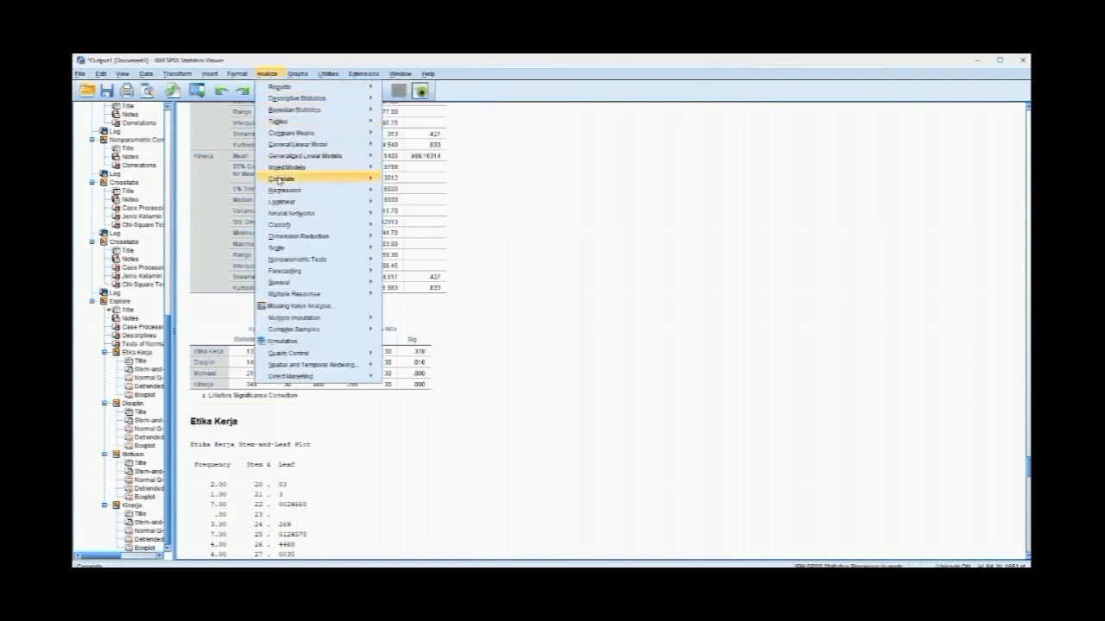
mouse_move(279, 180)
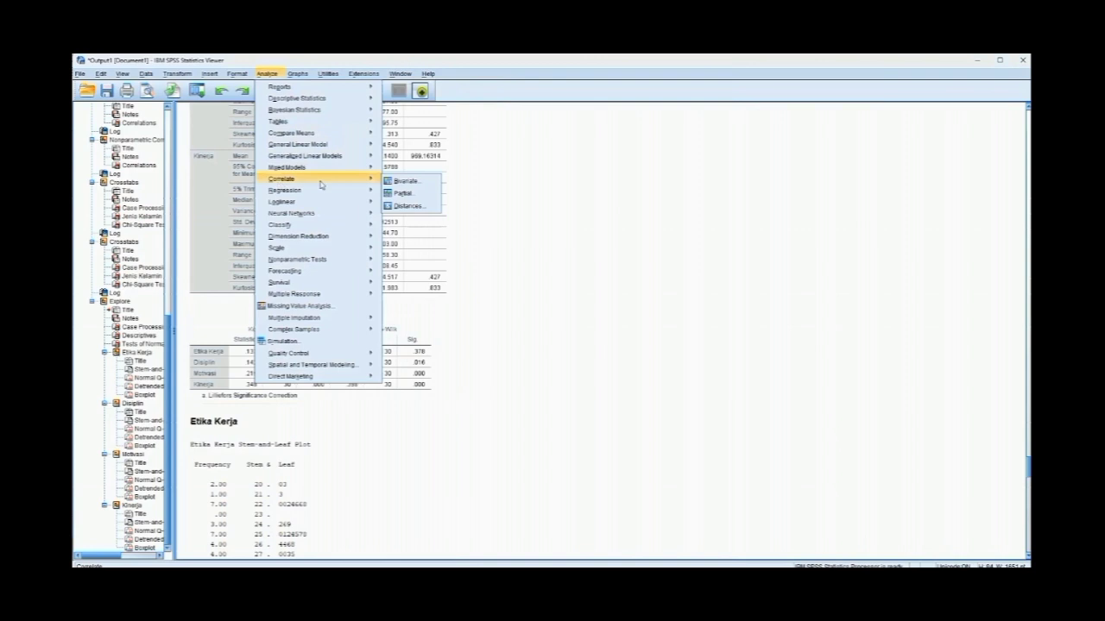
left_click(423, 183)
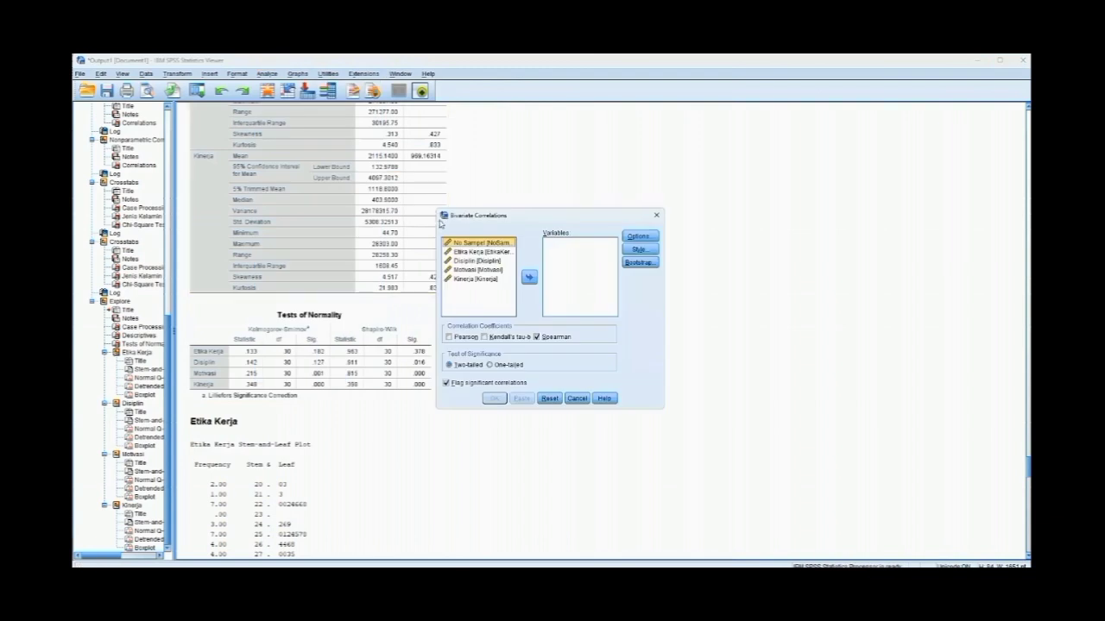
left_click(466, 281)
left_click(466, 271, "shift")
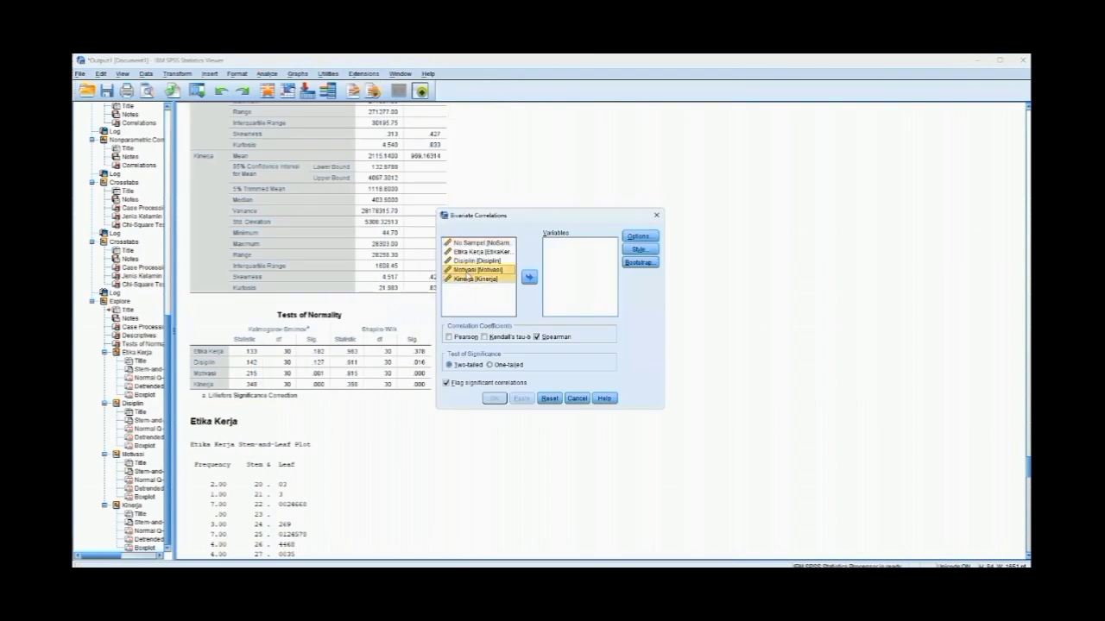
left_click(530, 277)
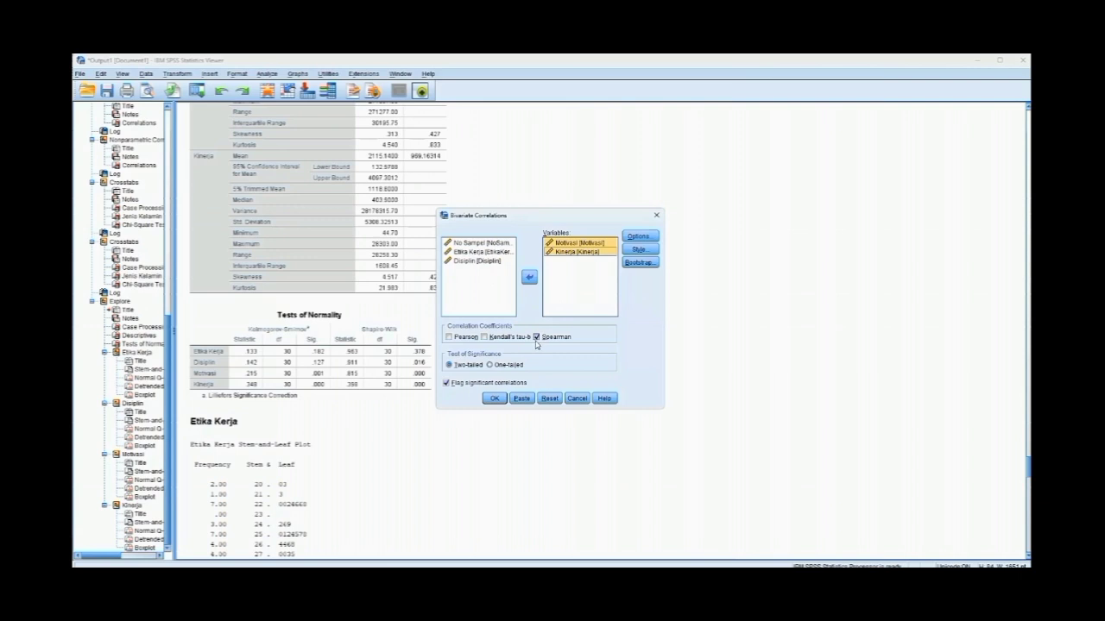
left_click(493, 399)
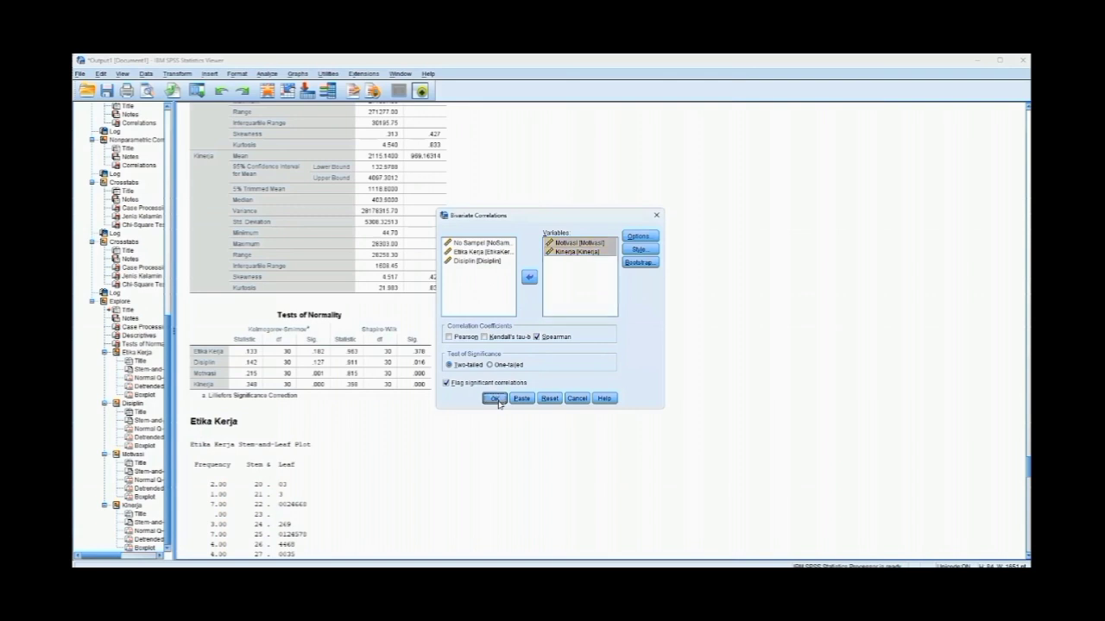
- Compare the Motivasi and Kinerja correlation output with the coefficient interpretation table on the web page in the browser
scroll(408, 260, "down", 1)
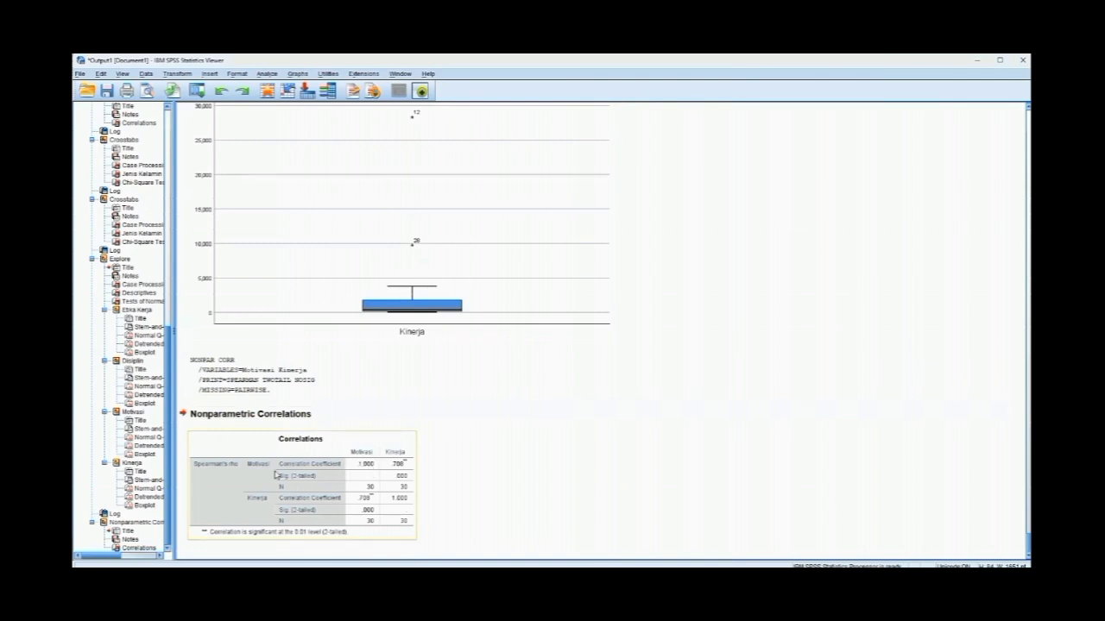
left_click(512, 387)
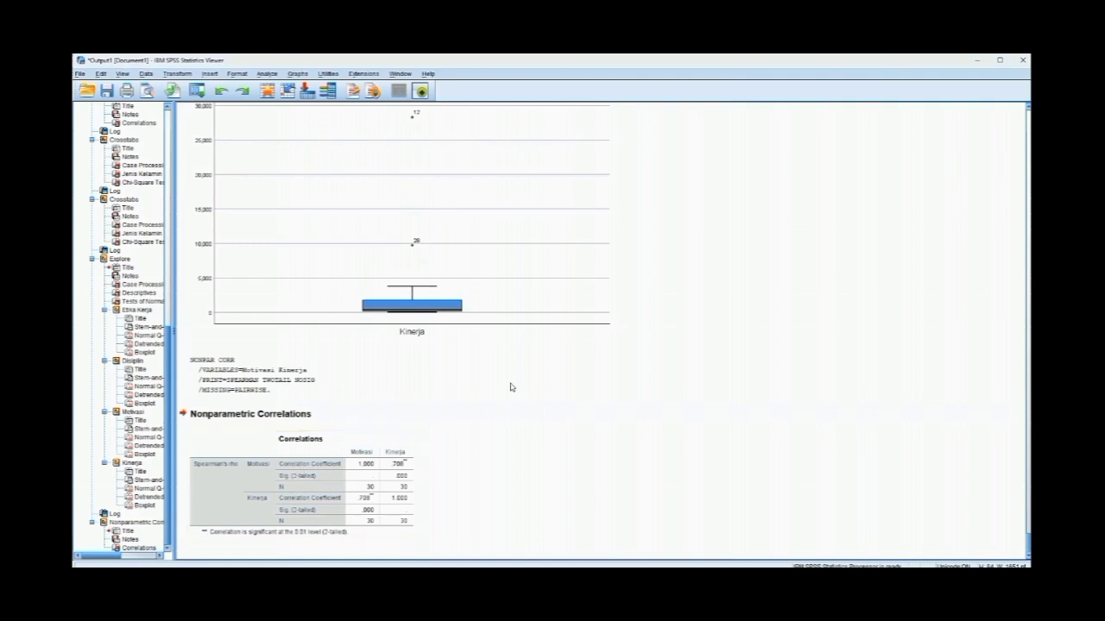
left_click(360, 471)
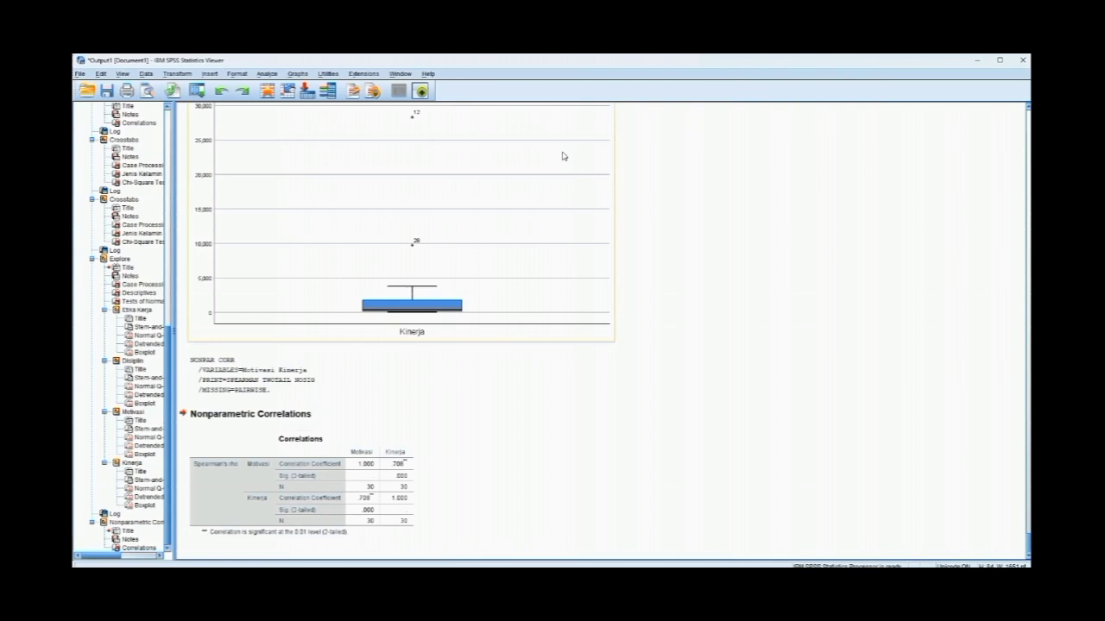
key("alt+Tab")
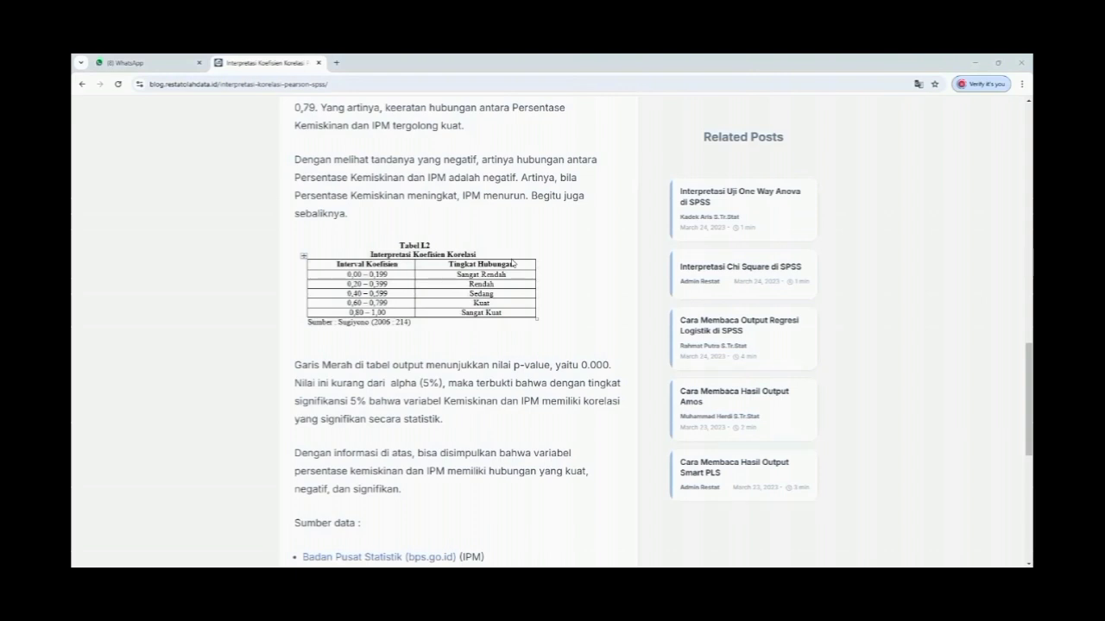
key("alt+Tab")
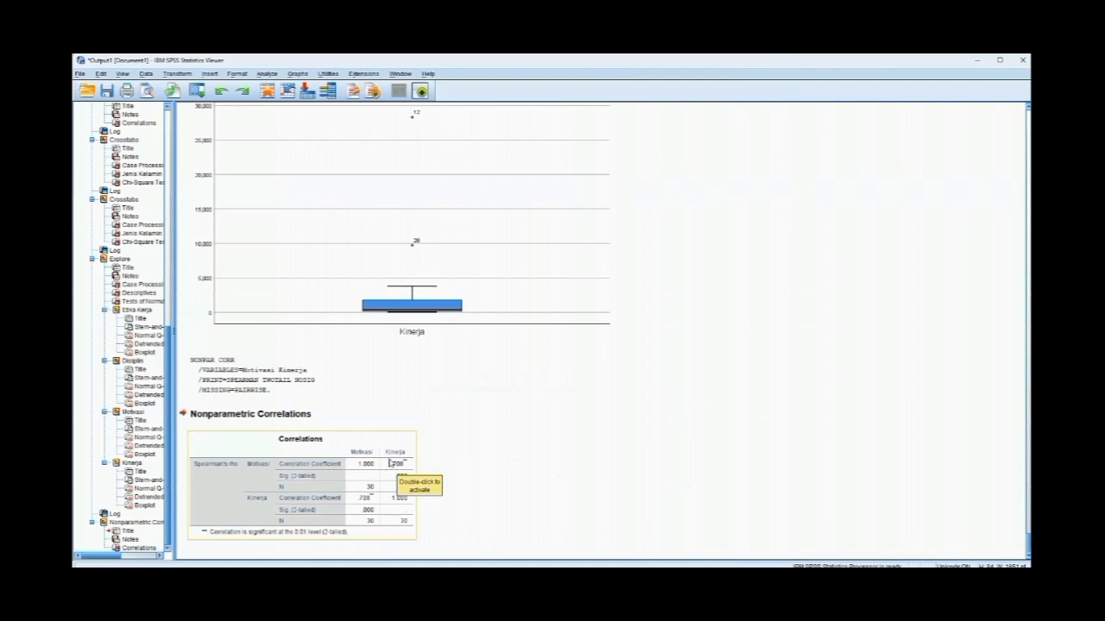
- Replace Motivasi with Disiplin in the bivariate correlation and run the Spearman test against Kinerja
left_click(264, 74)
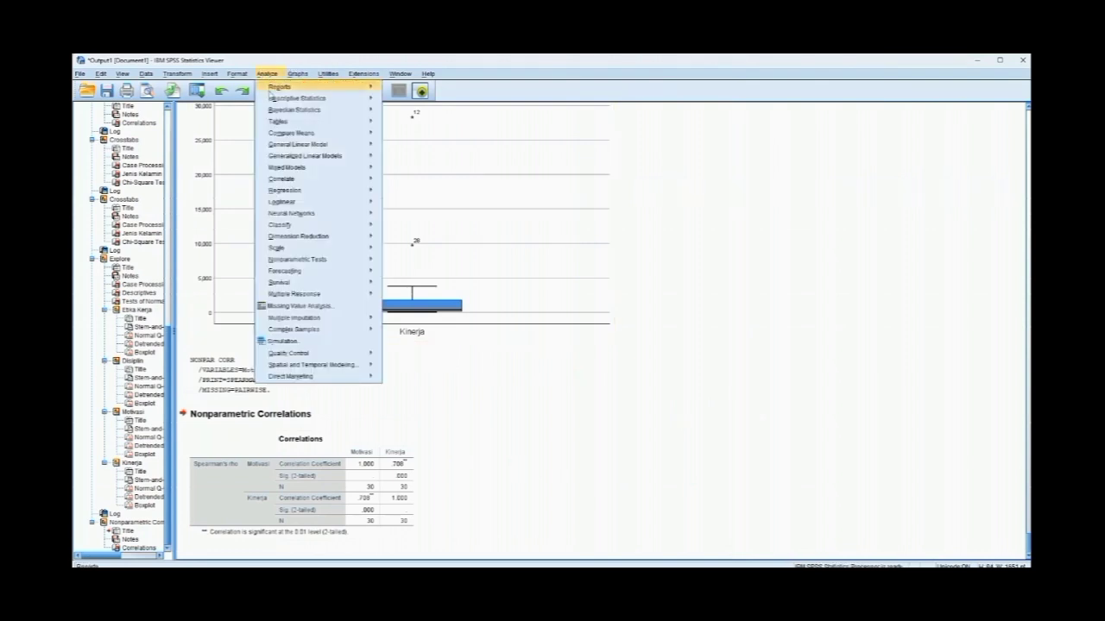
mouse_move(294, 183)
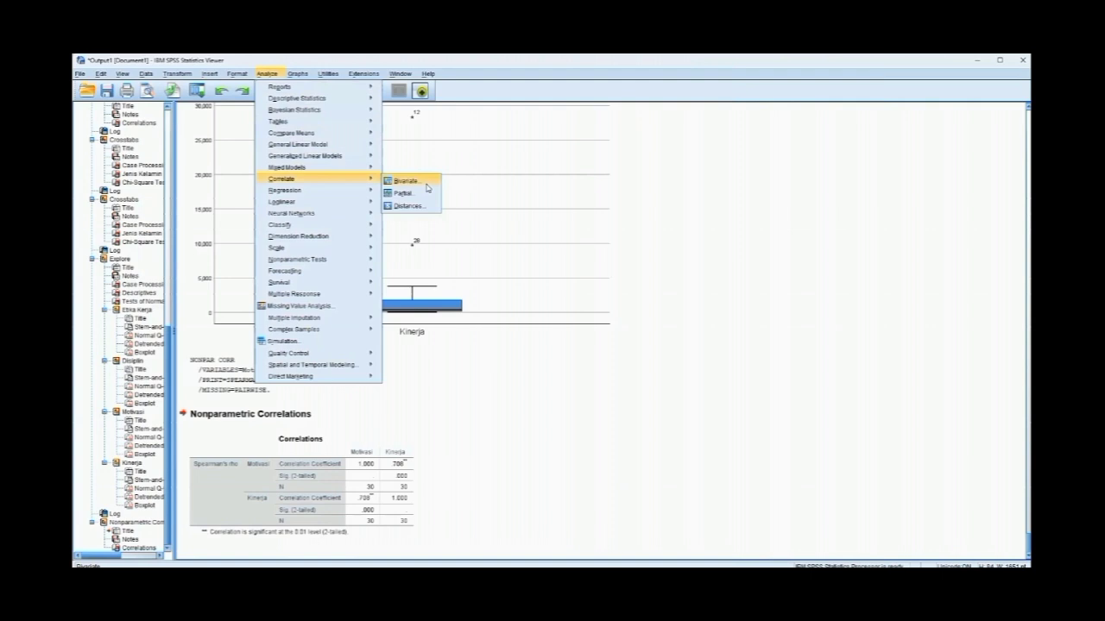
left_click(406, 181)
left_click(578, 243)
left_click(528, 277)
left_click(478, 260)
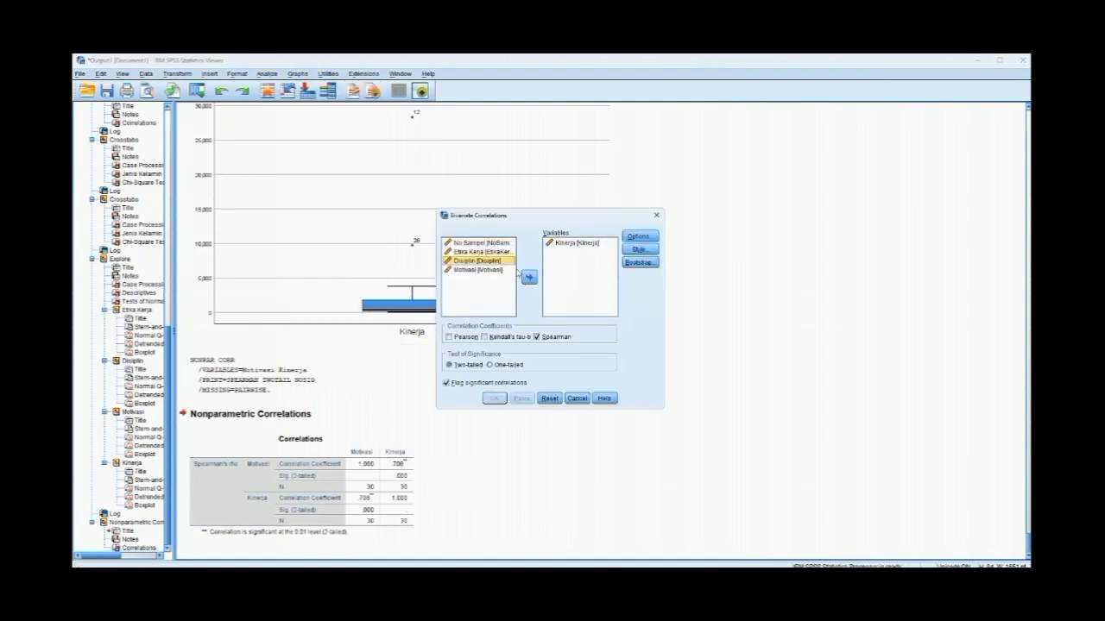
left_click(529, 277)
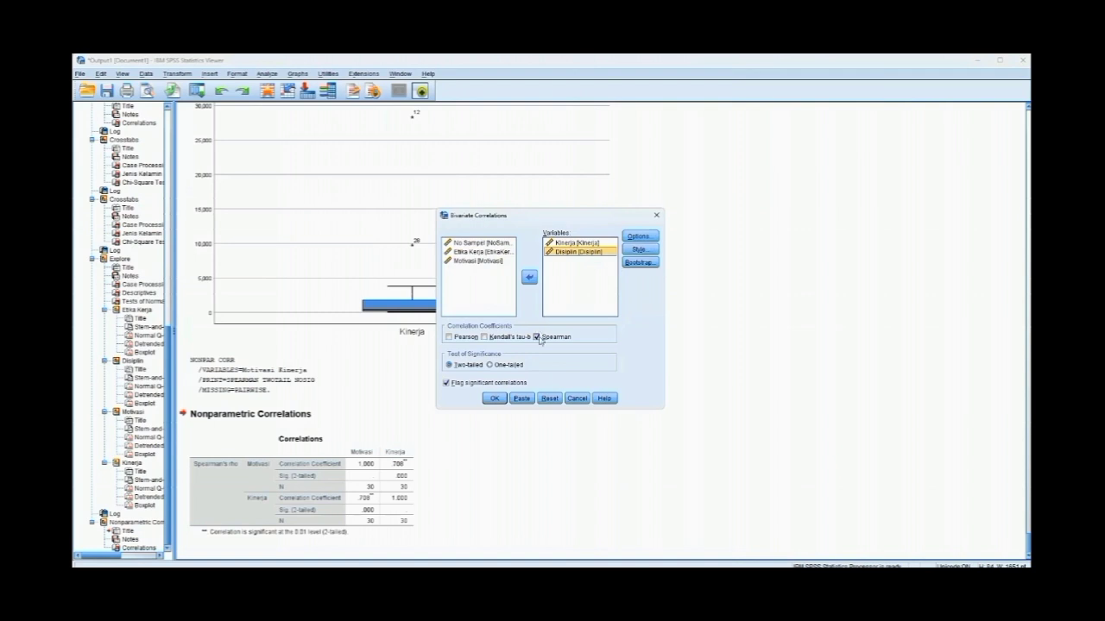
left_click(494, 399)
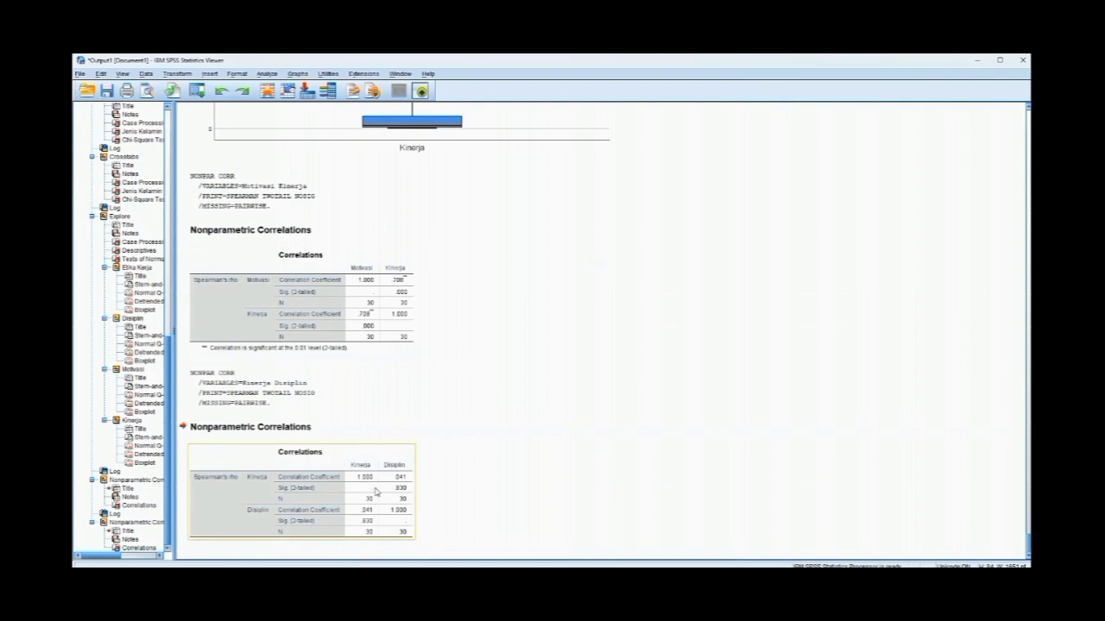
- Check the Kinerja and Disiplin correlation against the coefficient interpretation table in the browser and return to the SPSS output
left_click(337, 112)
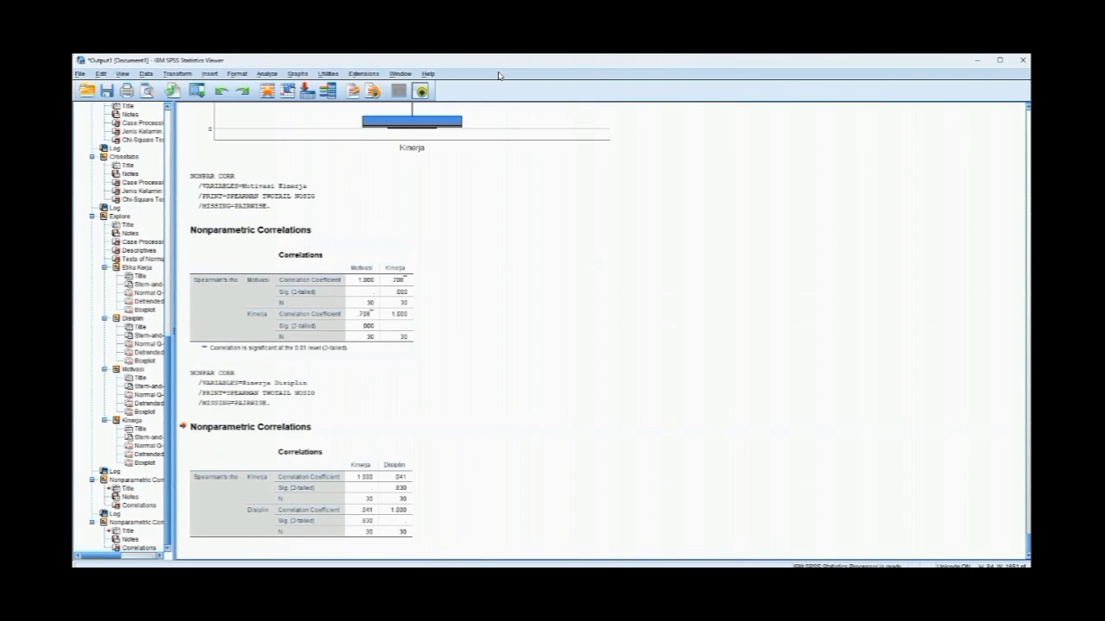
key("alt+Tab")
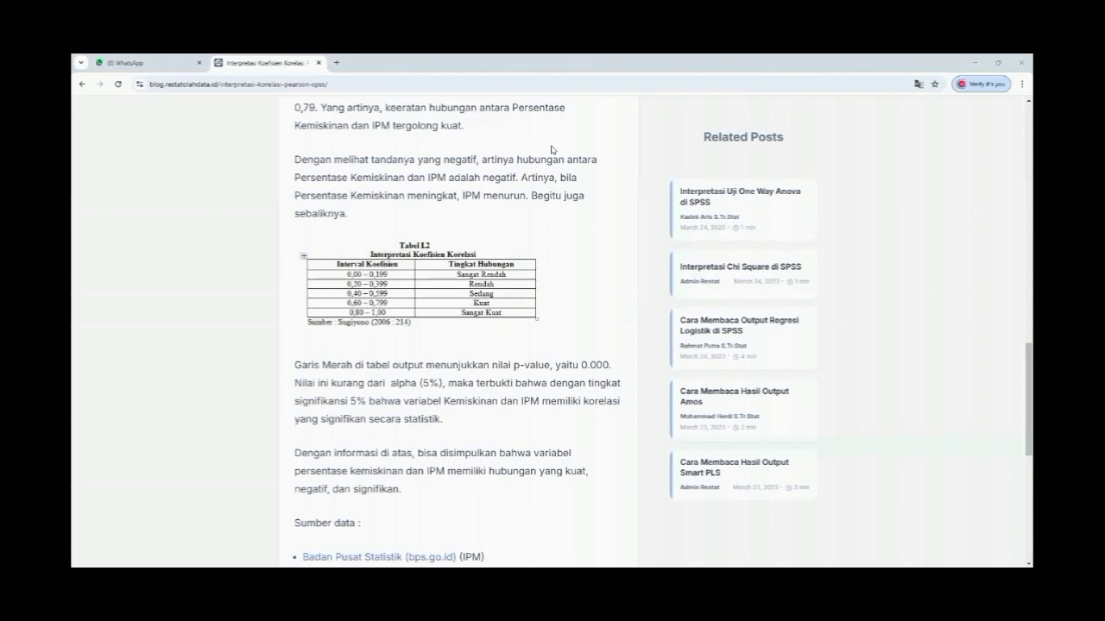
key("alt+Tab")
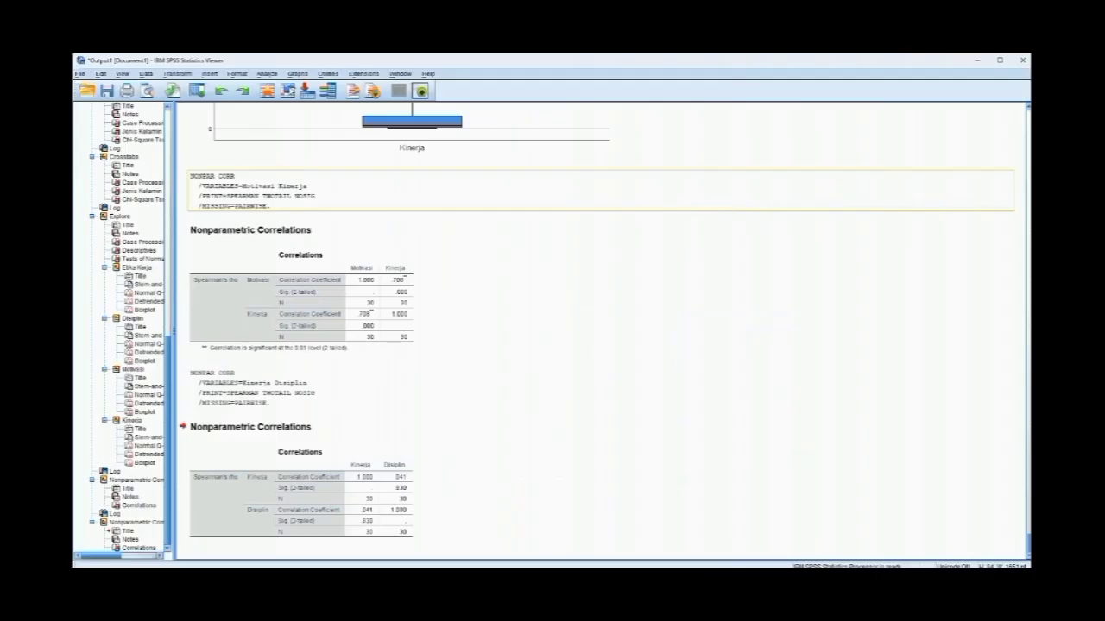
- Replace Disiplin with Etika Kerja in the bivariate correlation and run the Spearman test against Kinerja
left_click(271, 75)
mouse_move(287, 100)
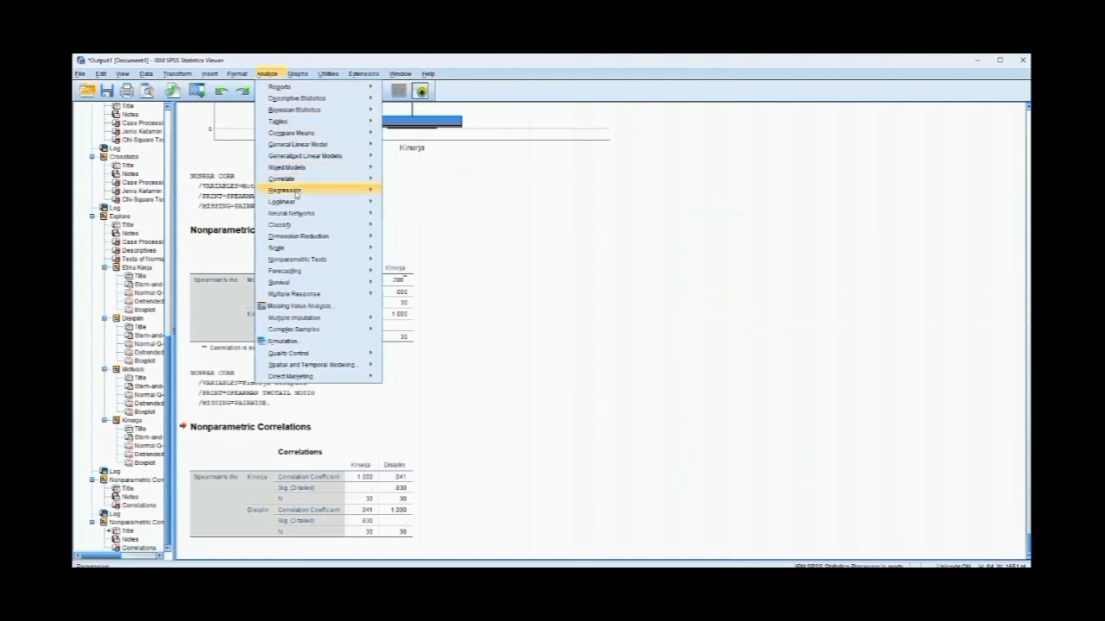
mouse_move(306, 181)
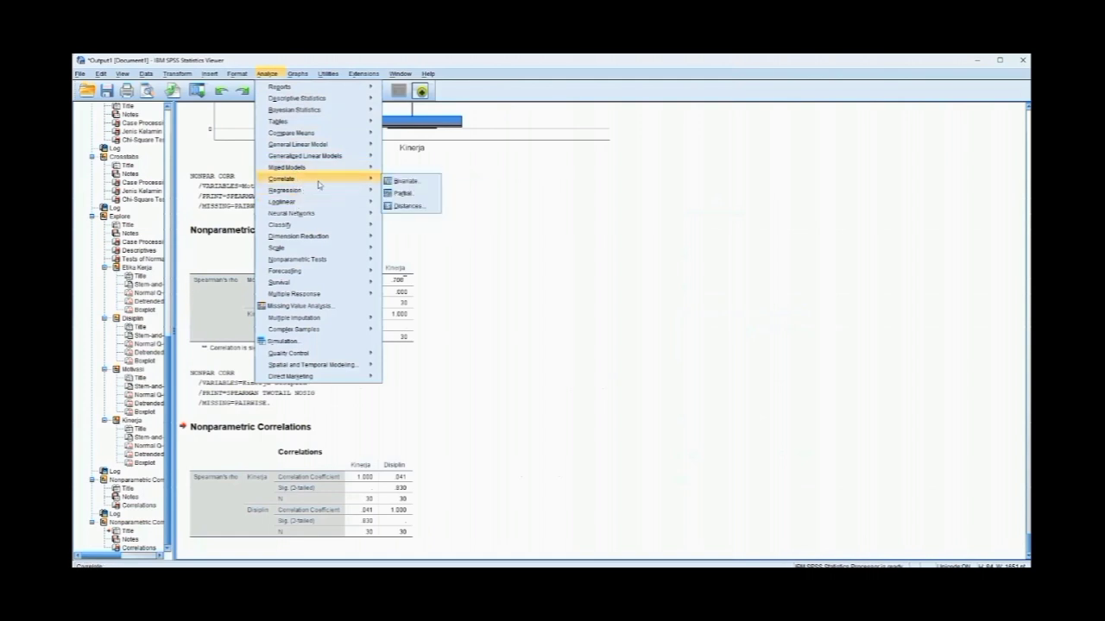
left_click(418, 187)
left_click(566, 257)
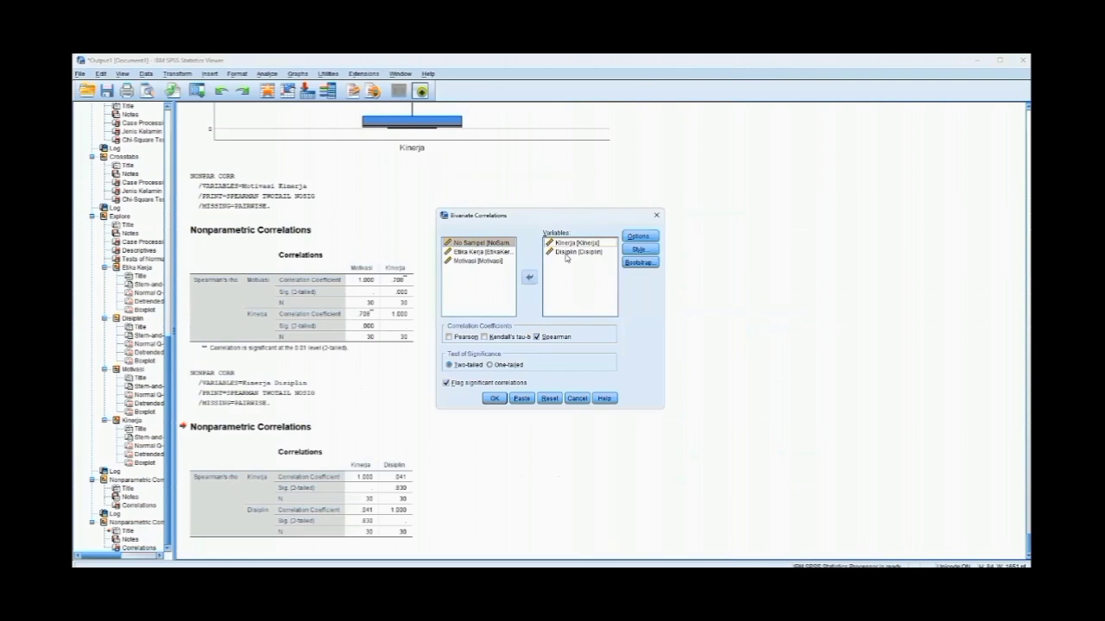
left_click(566, 253)
left_click(530, 277)
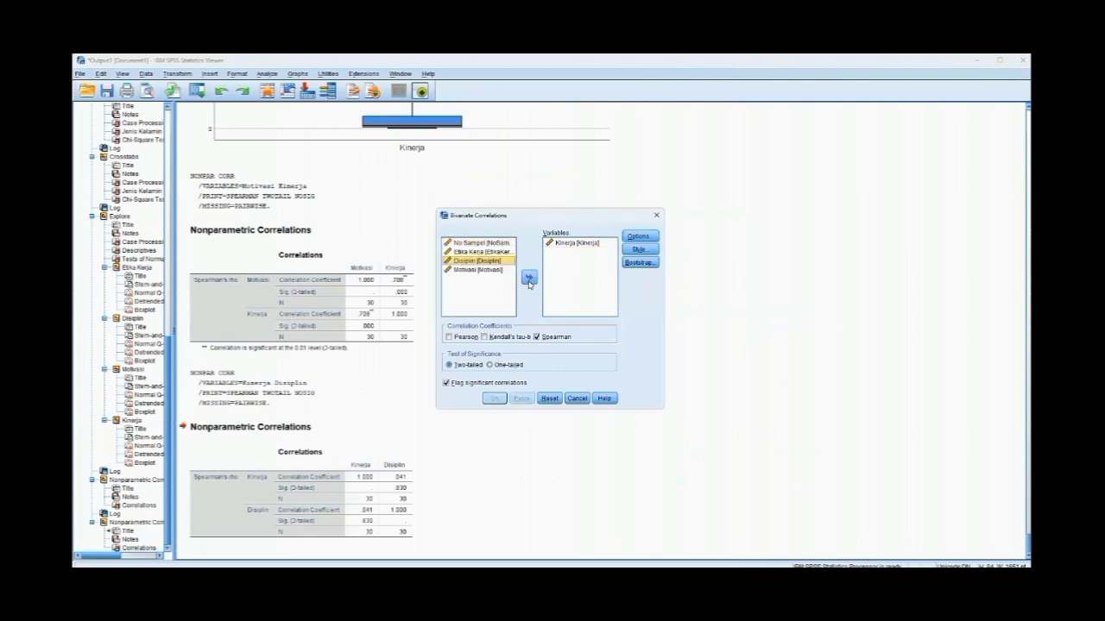
left_click(497, 251)
left_click(529, 277)
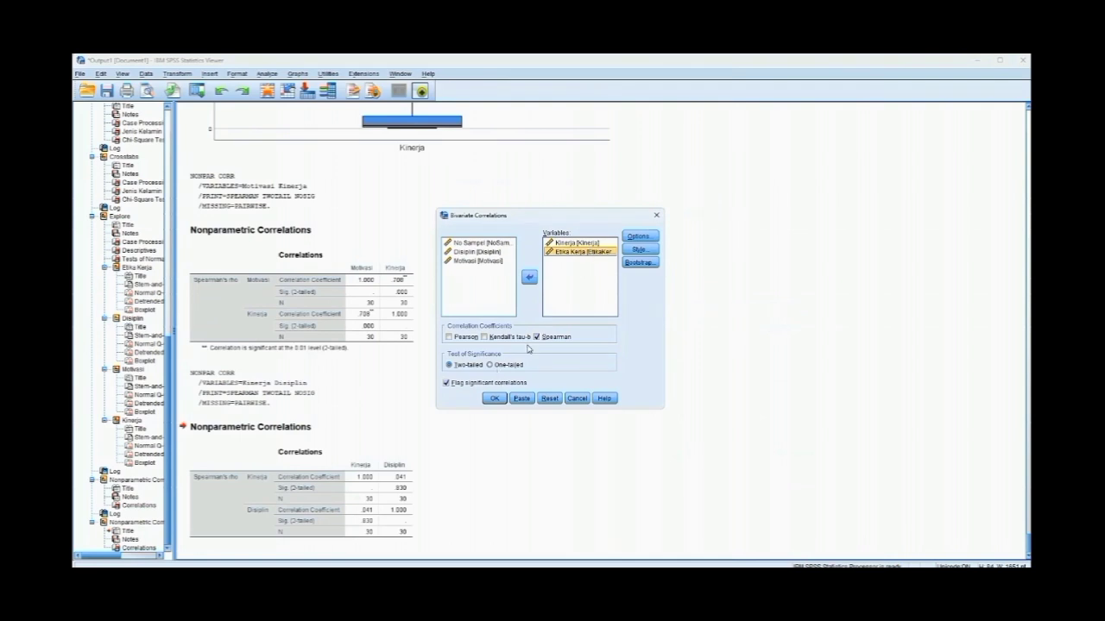
left_click(496, 400)
- Examine the Kinerja and Etika Kerja correlation and switch to the browser to consult the coefficient interpretation table
left_click(235, 490)
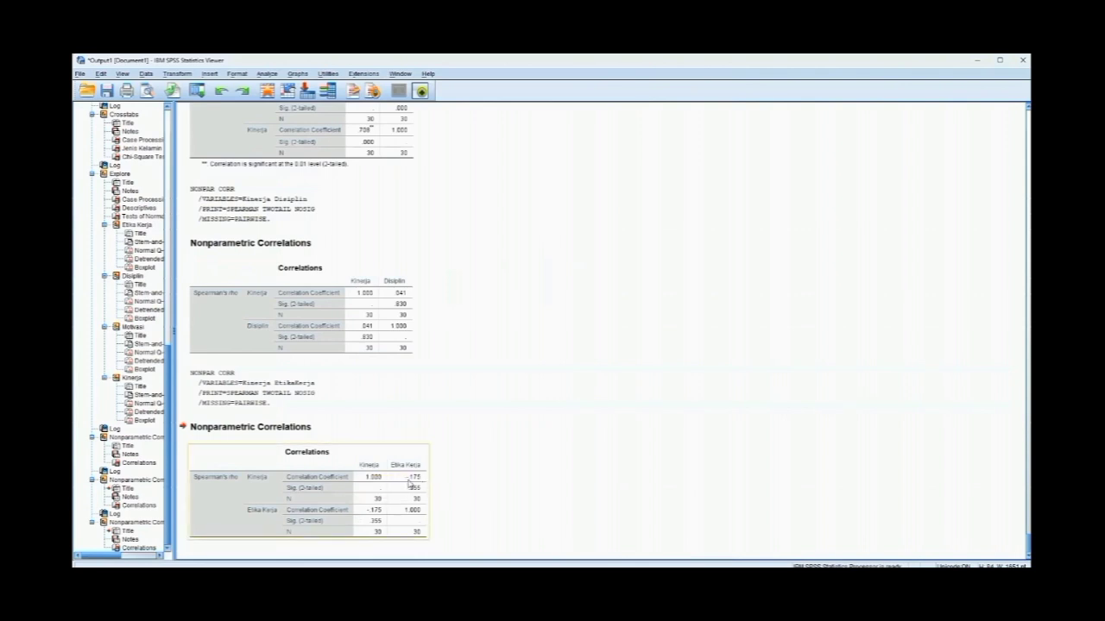
left_click(433, 384)
left_click(423, 480)
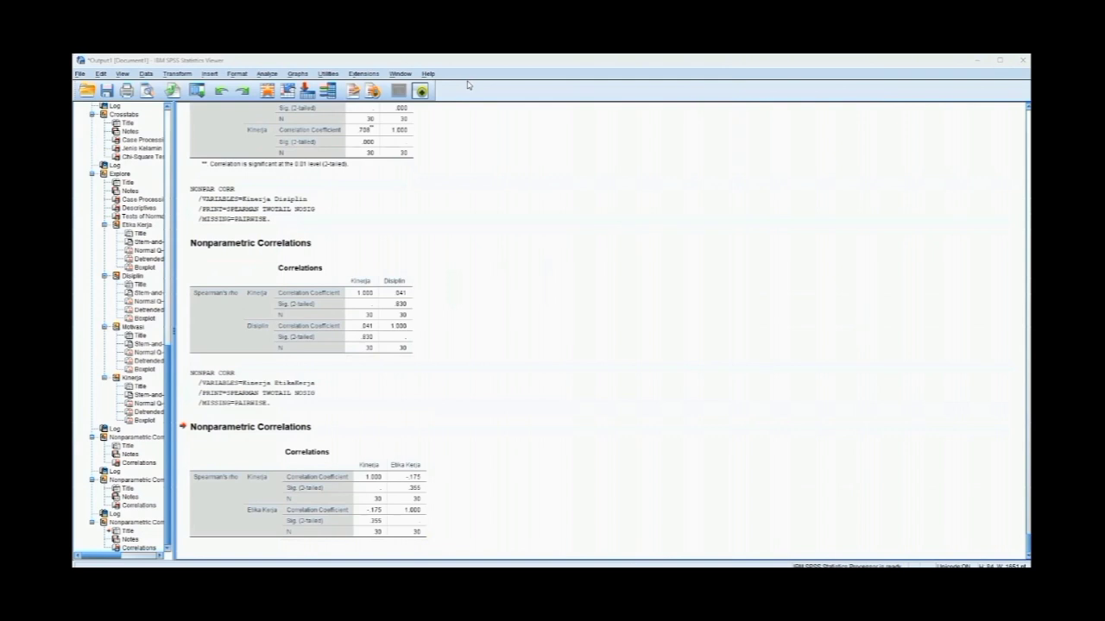
key("alt+Tab")
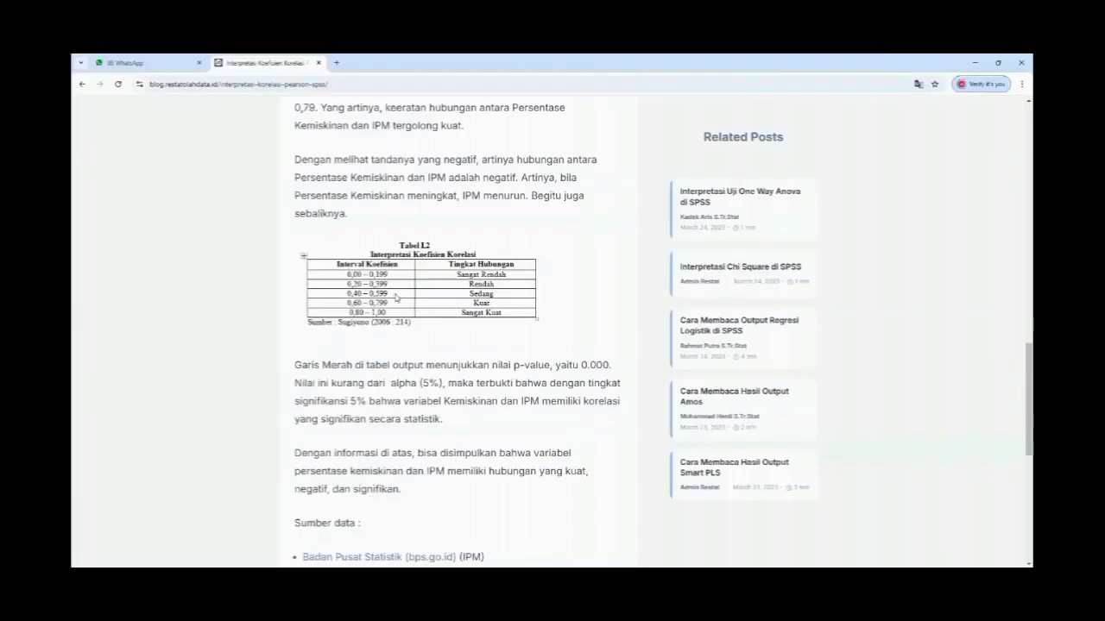